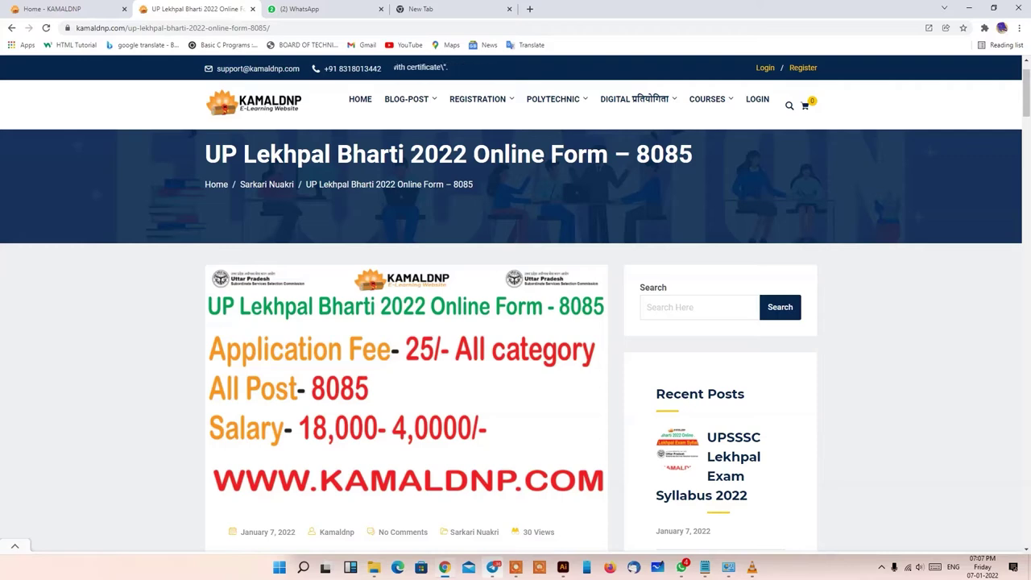
- Open the UPSSSC Official Website link from the Lekhpal post's Useful Important Links table
{"action": "scroll", "coordinate": [512, 306], "scroll_direction": "up", "scroll_amount": 1}
{"action": "scroll", "coordinate": [516, 323], "scroll_direction": "down", "scroll_amount": 2}
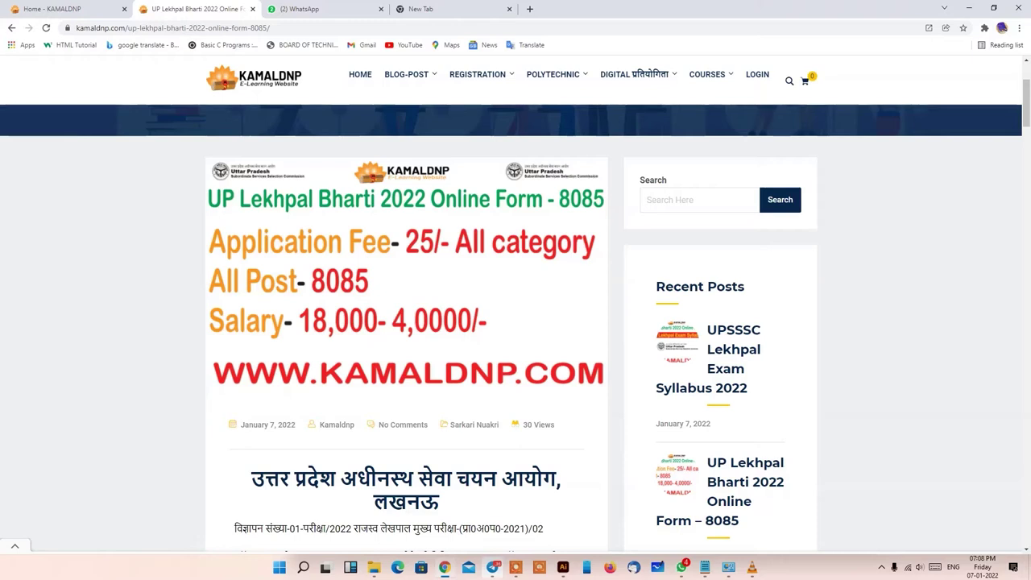
{"action": "scroll", "coordinate": [516, 323], "scroll_direction": "down", "scroll_amount": 1}
{"action": "scroll", "coordinate": [516, 322], "scroll_direction": "down", "scroll_amount": 2}
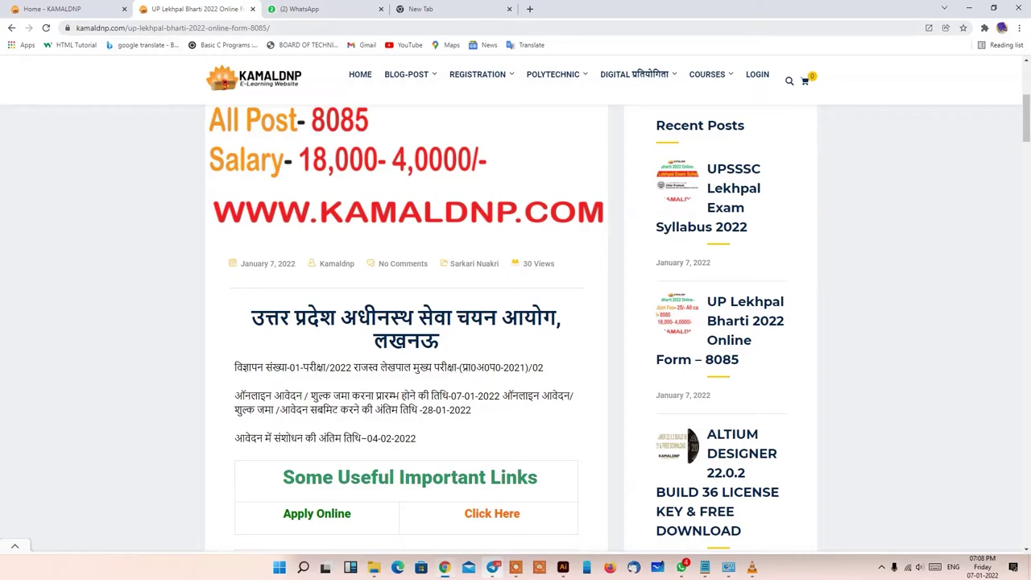
{"action": "left_click", "coordinate": [15, 546]}
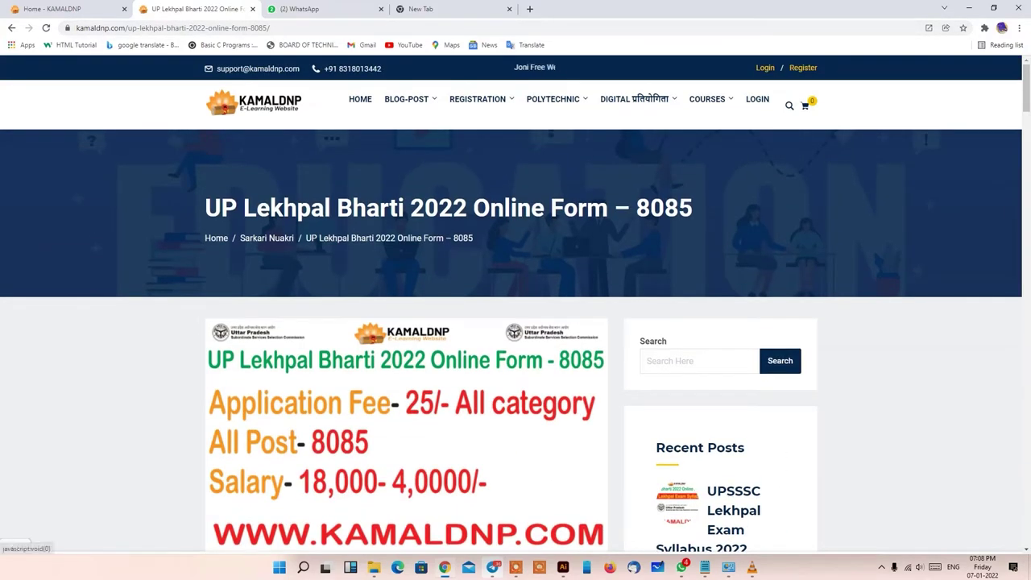
{"action": "left_click", "coordinate": [789, 106]}
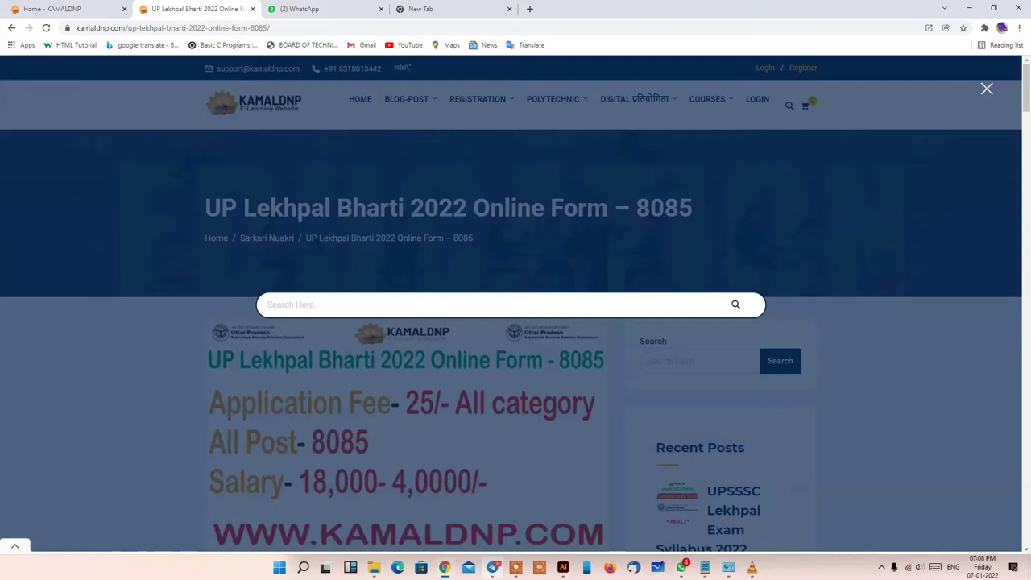
{"action": "key", "text": "Escape"}
{"action": "scroll", "coordinate": [515, 322], "scroll_direction": "down", "scroll_amount": 6}
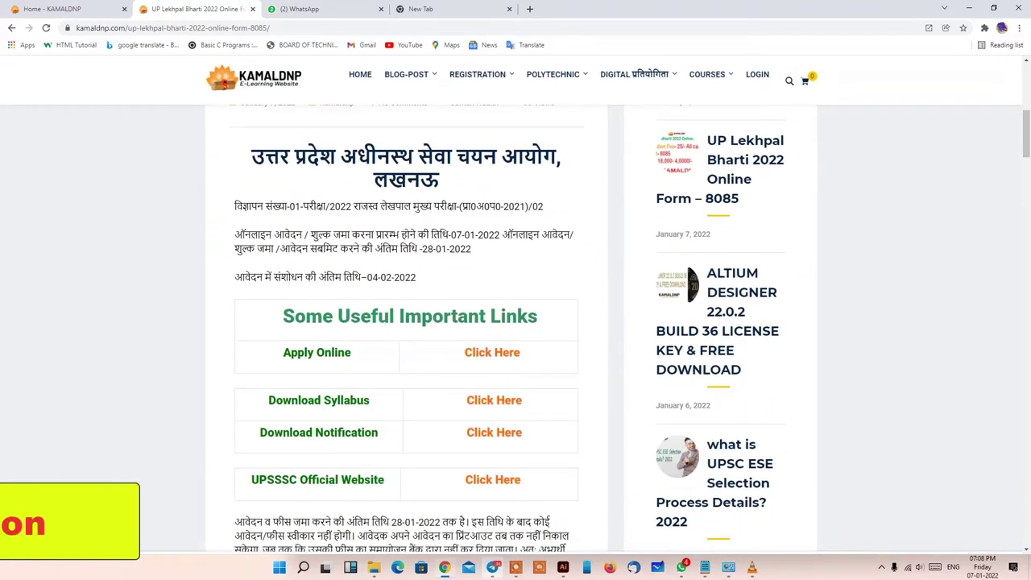
{"action": "left_click", "coordinate": [493, 480]}
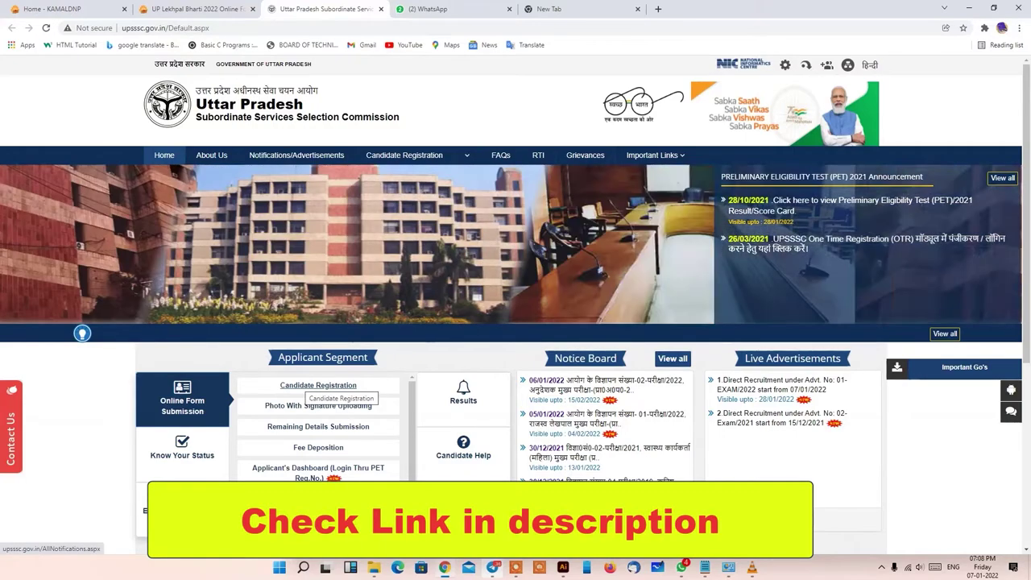
- From Candidate Registration, open advertisement 01-EXAM/2022 and start LEKHPAL candidate registration
{"action": "left_click", "coordinate": [318, 385]}
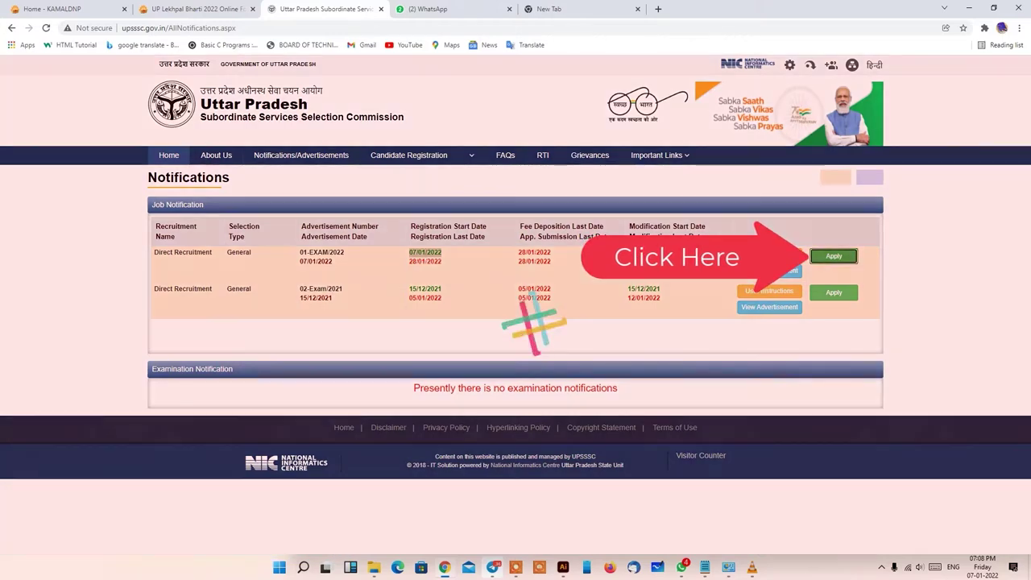
{"action": "key", "text": "Return"}
{"action": "scroll", "coordinate": [515, 322], "scroll_direction": "down", "scroll_amount": 3}
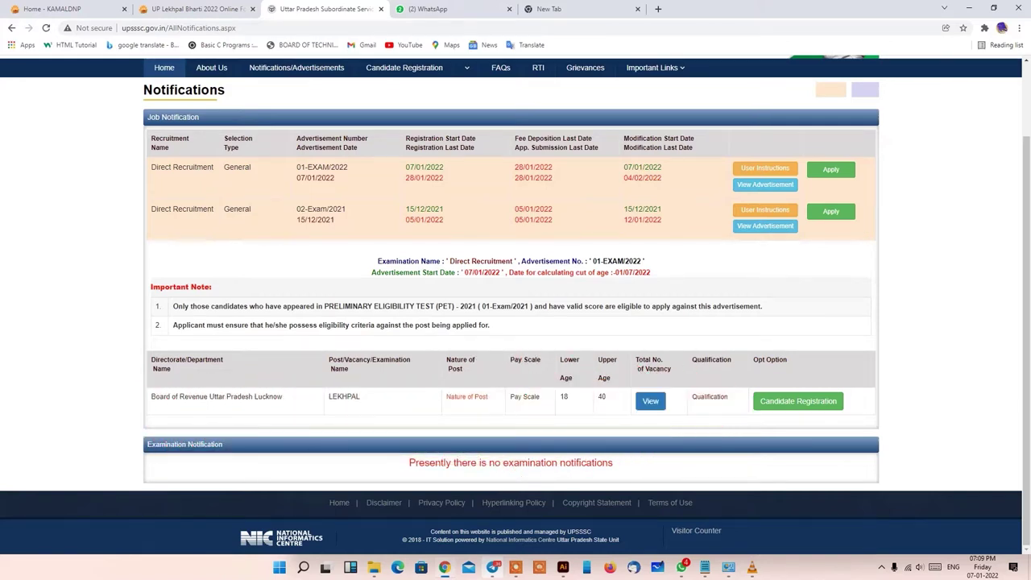
{"action": "left_click", "coordinate": [798, 401]}
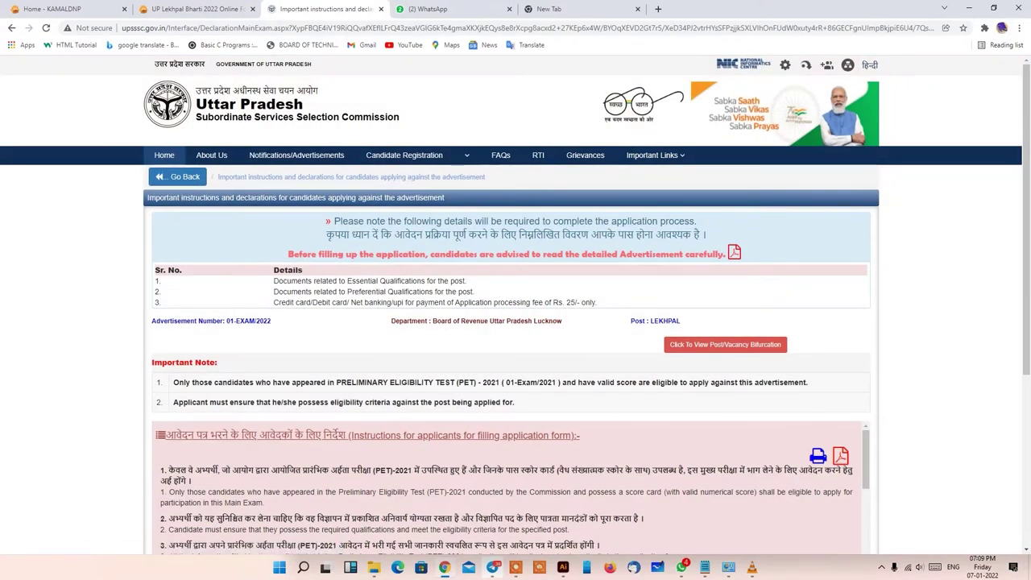
- Tick the instructions declaration, noting the ₹25 fee, and agree to continue
{"action": "left_click_drag", "start_coordinate": [598, 302], "coordinate": [567, 303]}
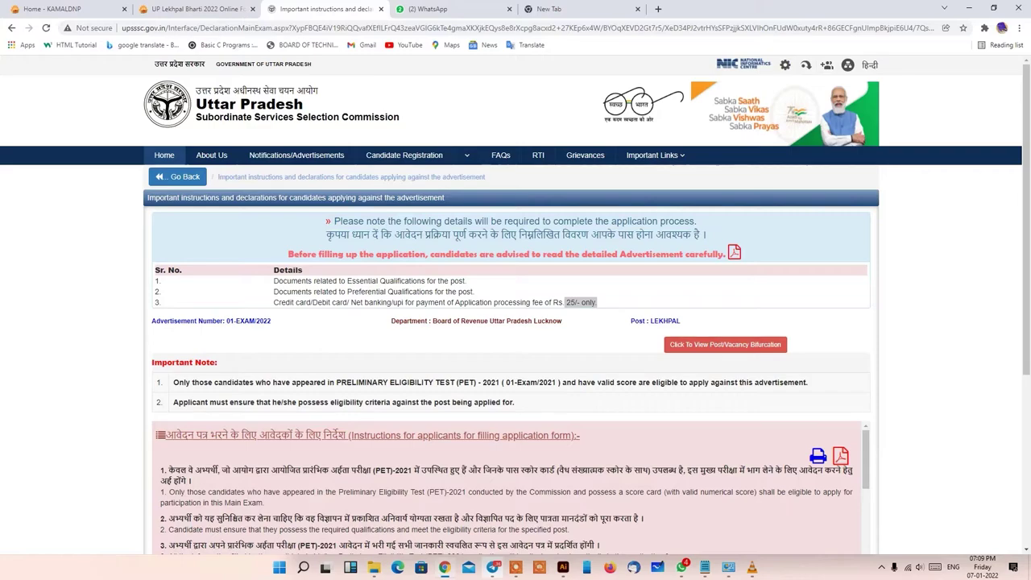
{"action": "scroll", "coordinate": [516, 322], "scroll_direction": "down", "scroll_amount": 2}
{"action": "scroll", "coordinate": [508, 354], "scroll_direction": "down", "scroll_amount": 8}
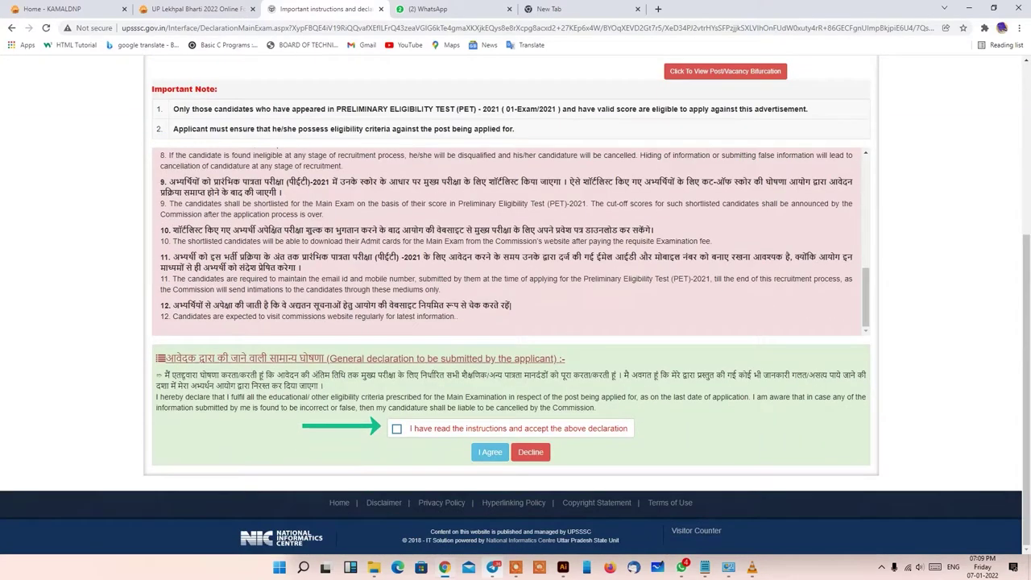
{"action": "left_click", "coordinate": [396, 428]}
{"action": "left_click", "coordinate": [490, 452]}
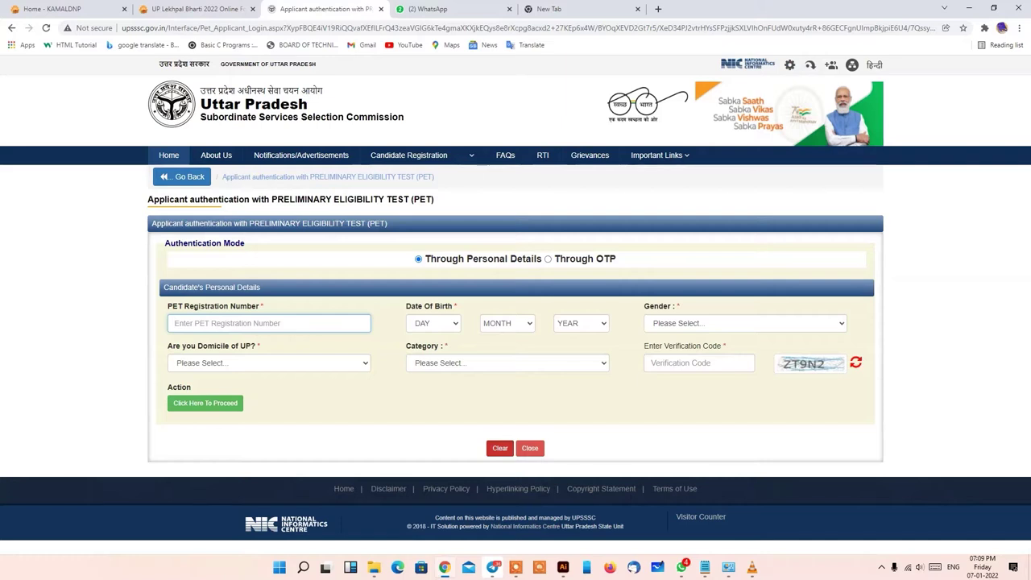
- Authenticate through personal details with the PET registration number and proceed to the LEKHPAL form
{"action": "left_click", "coordinate": [745, 323]}
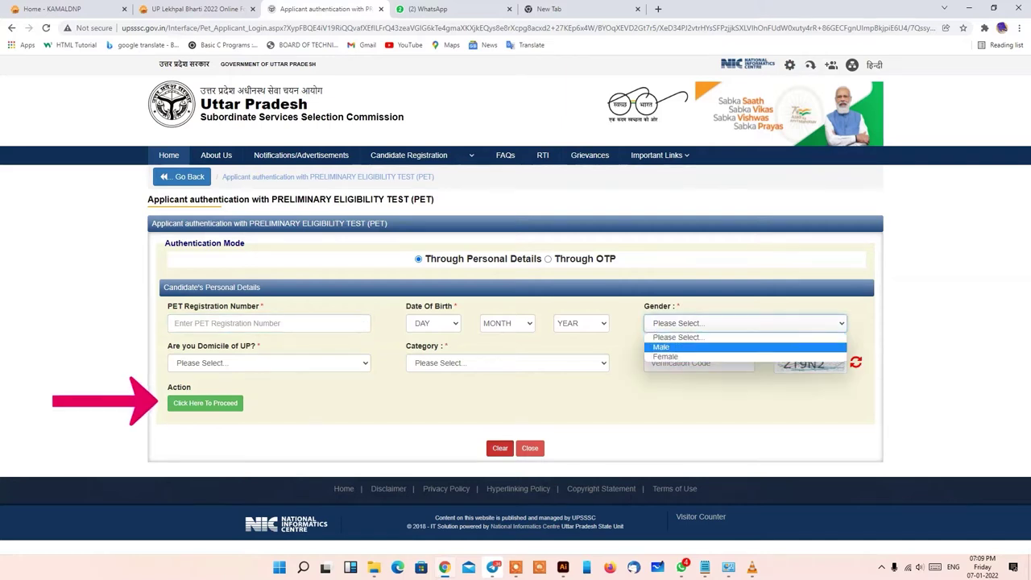
{"action": "key", "text": "Escape"}
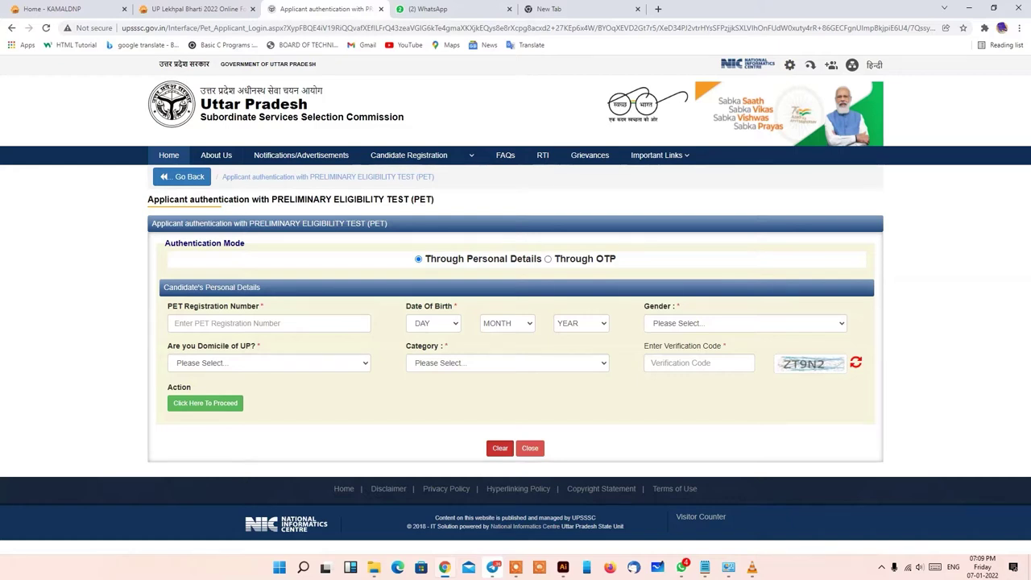
{"action": "left_click", "coordinate": [548, 259]}
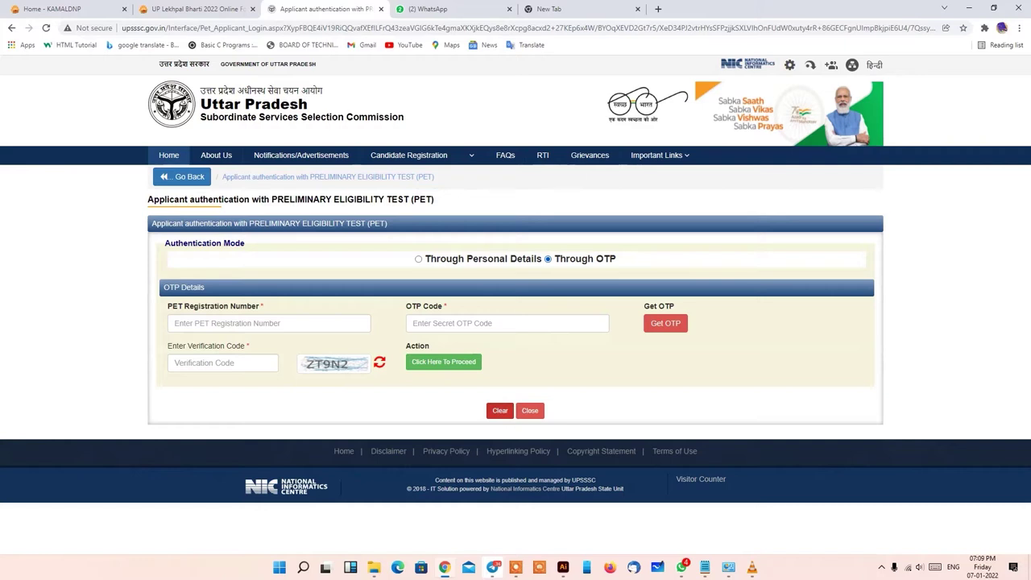
{"action": "left_click", "coordinate": [269, 323]}
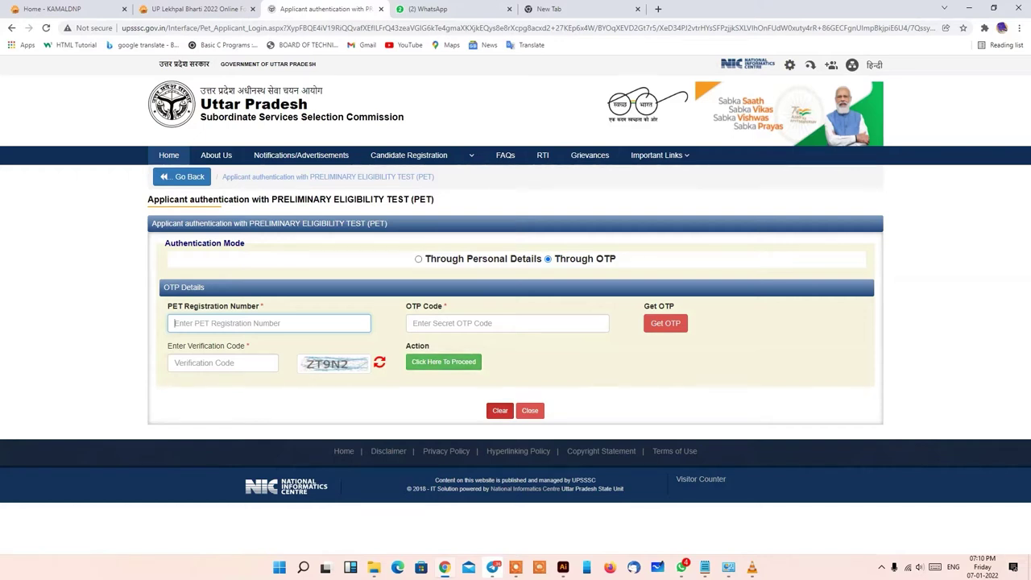
{"action": "left_click", "coordinate": [419, 258]}
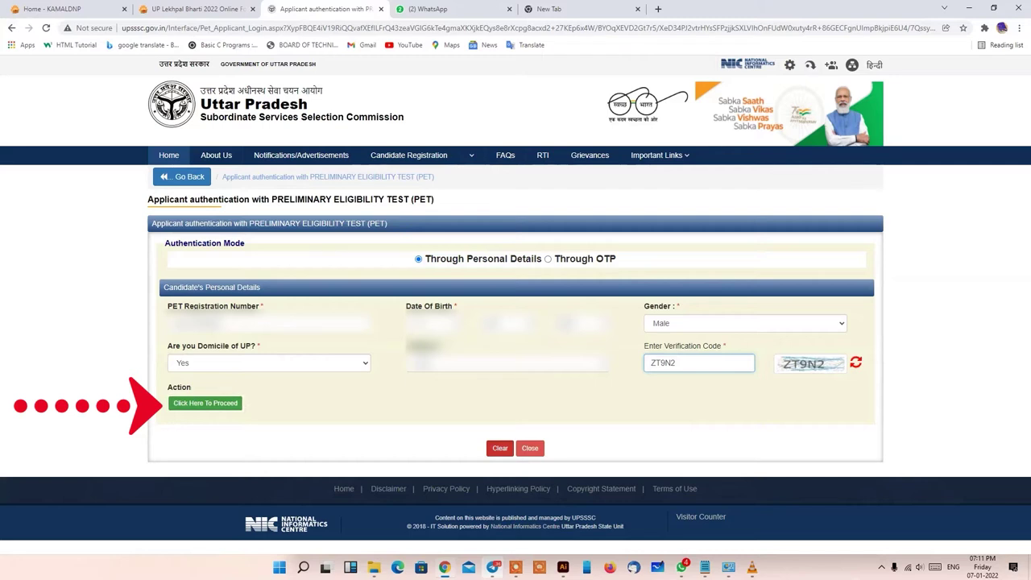
{"action": "left_click", "coordinate": [205, 403]}
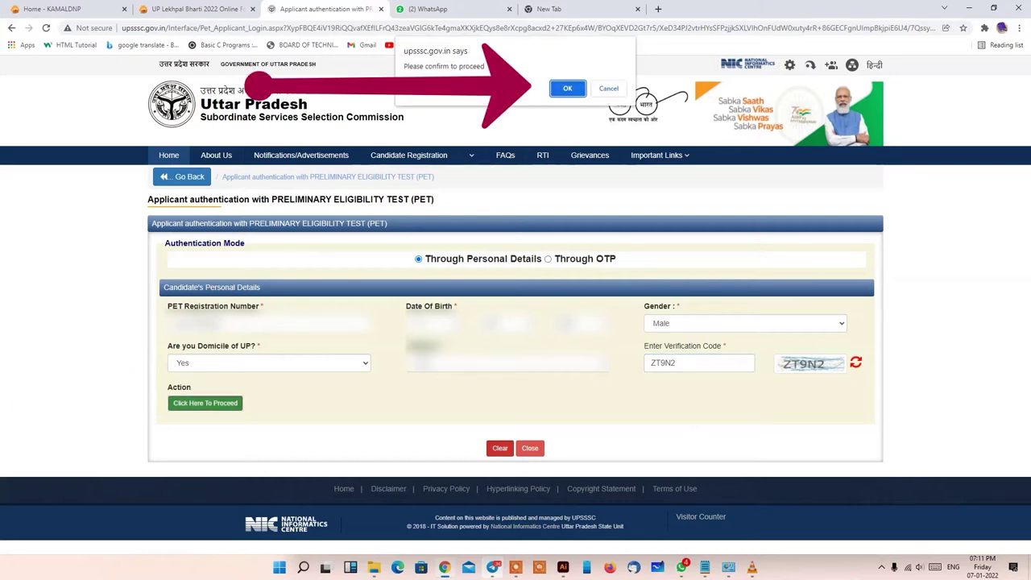
{"action": "key", "text": "Return"}
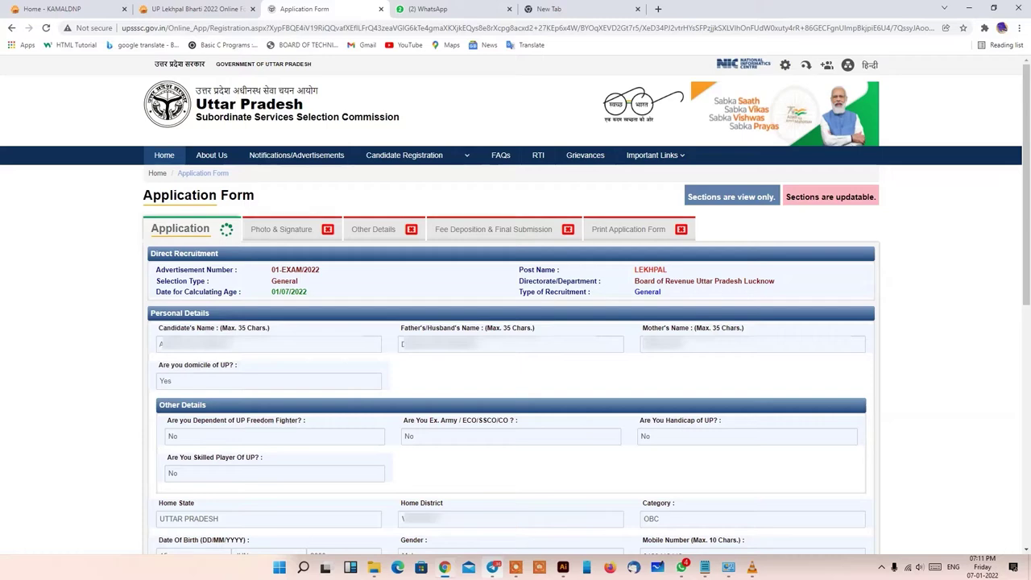
{"action": "scroll", "coordinate": [515, 322], "scroll_direction": "down", "scroll_amount": 3}
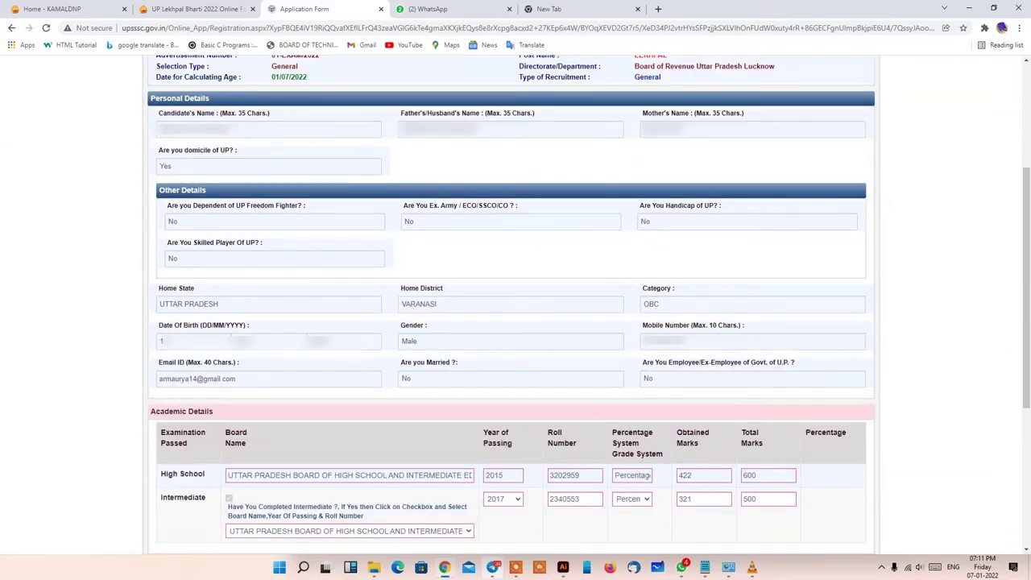
{"action": "scroll", "coordinate": [516, 306], "scroll_direction": "down", "scroll_amount": 2}
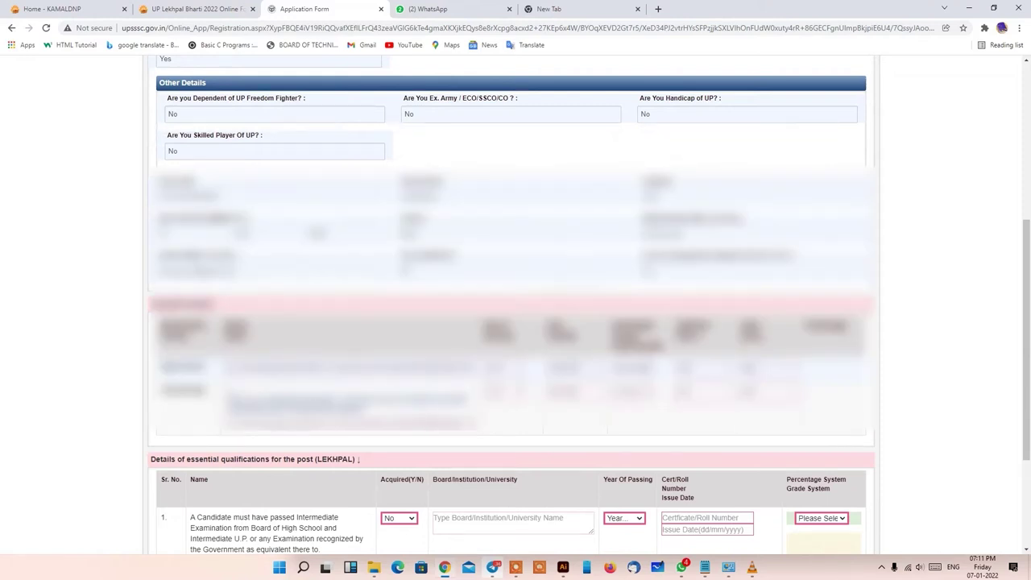
{"action": "scroll", "coordinate": [516, 306], "scroll_direction": "down", "scroll_amount": 2}
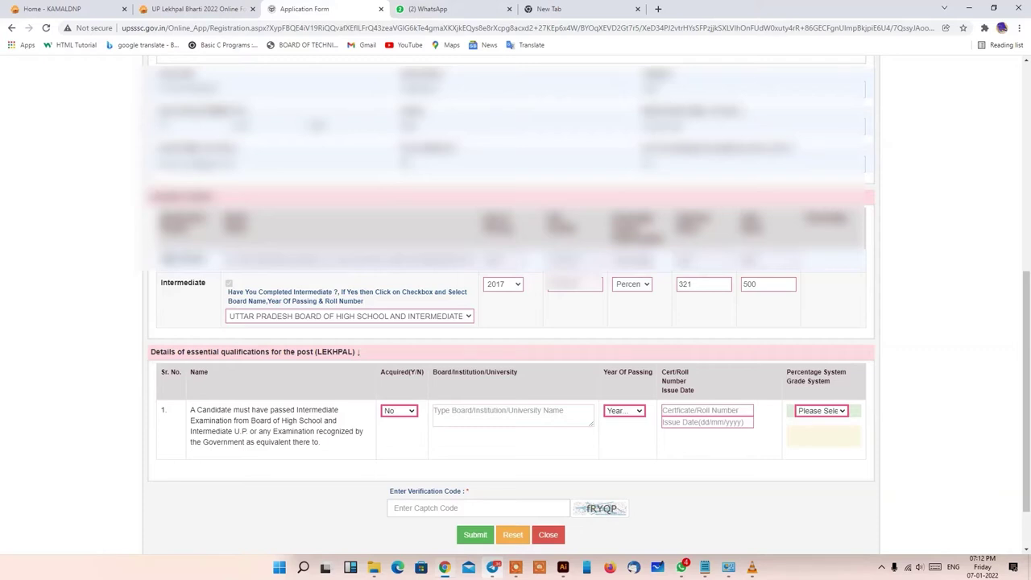
- Leave the essential-qualification Acquired(Y/N) answer set to No
{"action": "left_click", "coordinate": [399, 411]}
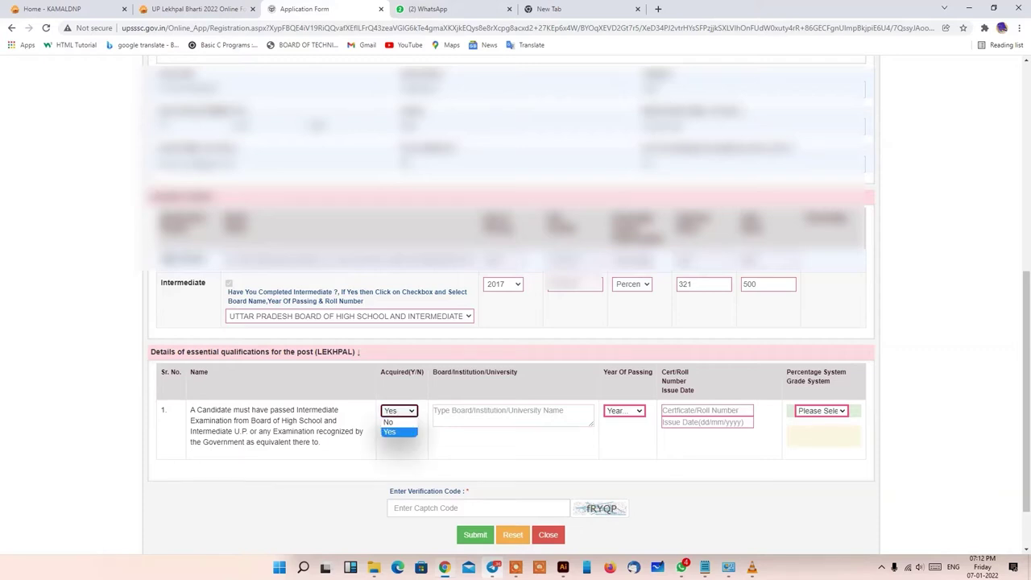
{"action": "left_click", "coordinate": [389, 432]}
{"action": "left_click", "coordinate": [399, 411]}
{"action": "left_click", "coordinate": [389, 432]}
{"action": "left_click", "coordinate": [399, 411]}
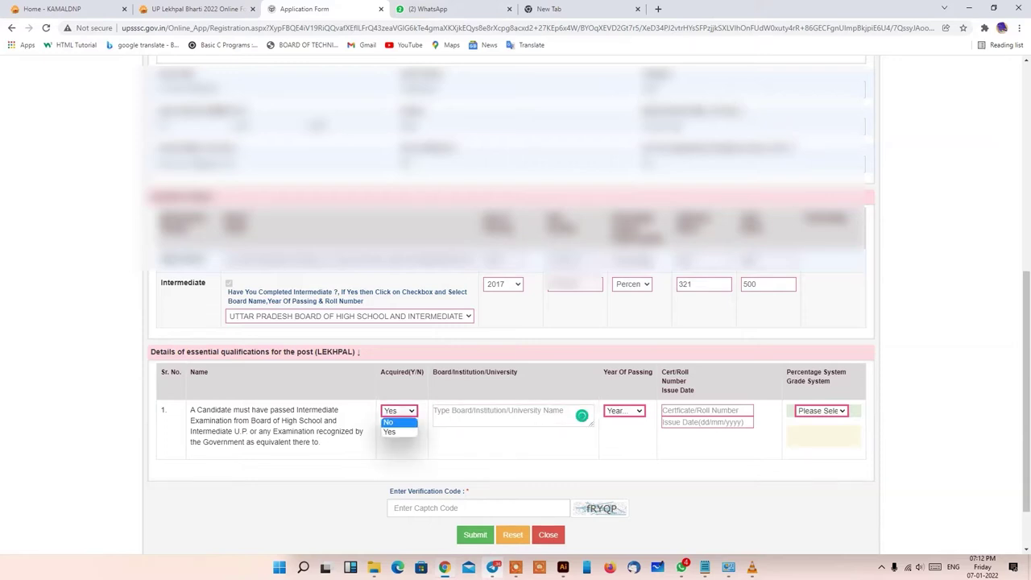
{"action": "key", "text": "Return"}
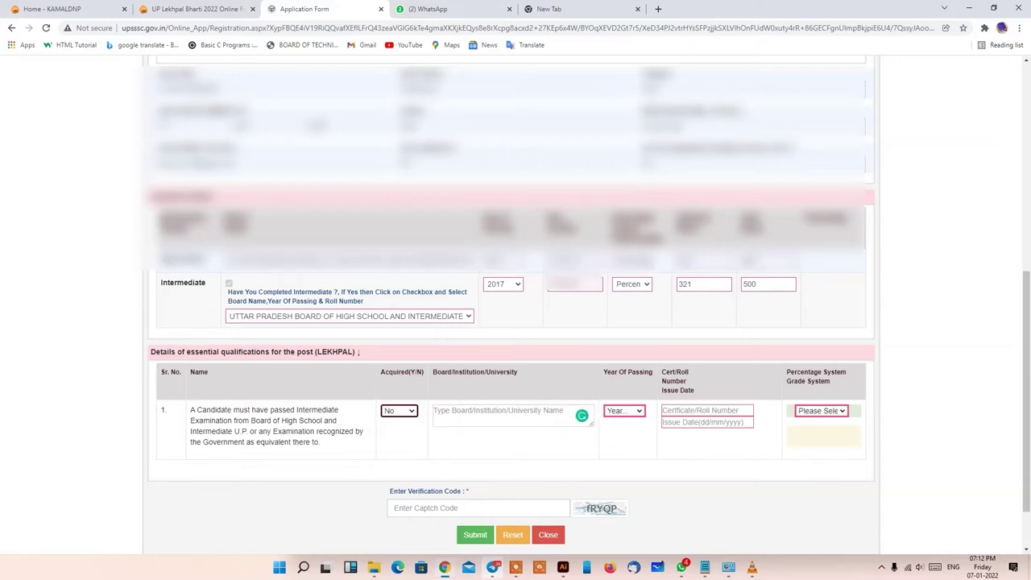
- Enter verification code fRYQP and submit the LEKHPAL application form
{"action": "left_click", "coordinate": [394, 507]}
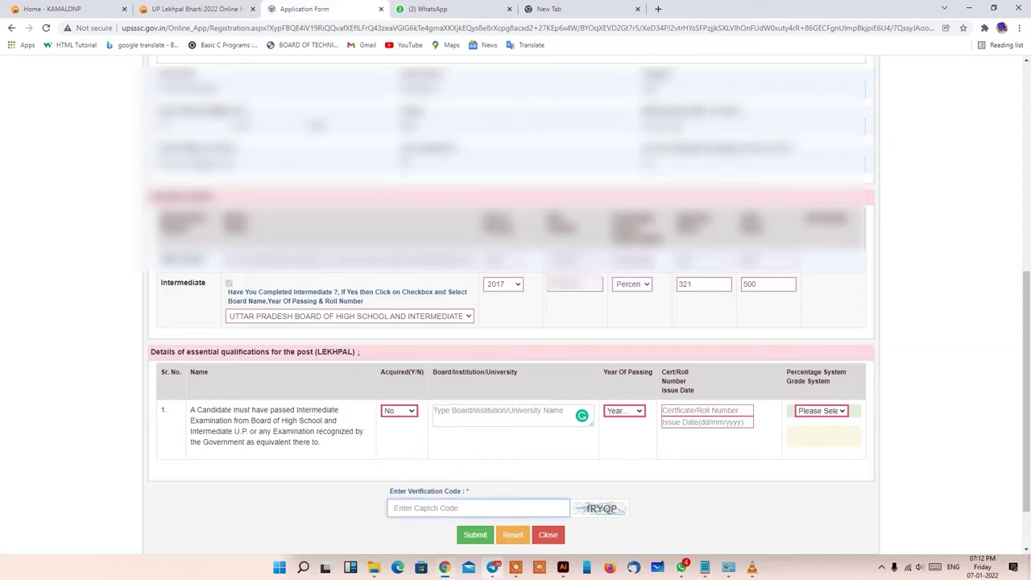
{"action": "type", "text": "fR"}
{"action": "type", "text": "YQP"}
{"action": "left_click", "coordinate": [475, 535]}
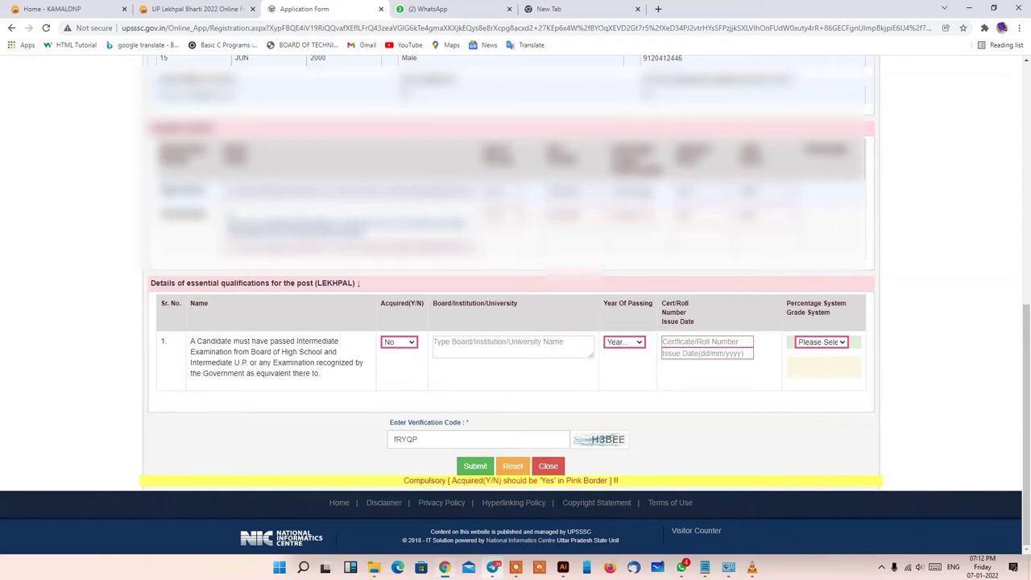
- Set Acquired to Yes, paste the UP Board name, and choose 2017 as passing year
{"action": "left_click", "coordinate": [399, 341]}
{"action": "left_click", "coordinate": [394, 362]}
{"action": "left_click", "coordinate": [582, 347]}
{"action": "left_click", "coordinate": [513, 346]}
{"action": "type", "text": "UTTAR PRADESH BOARD OF HIGH SCHOOL AND INTERMEDIATE E"}
{"action": "left_click", "coordinate": [624, 342]}
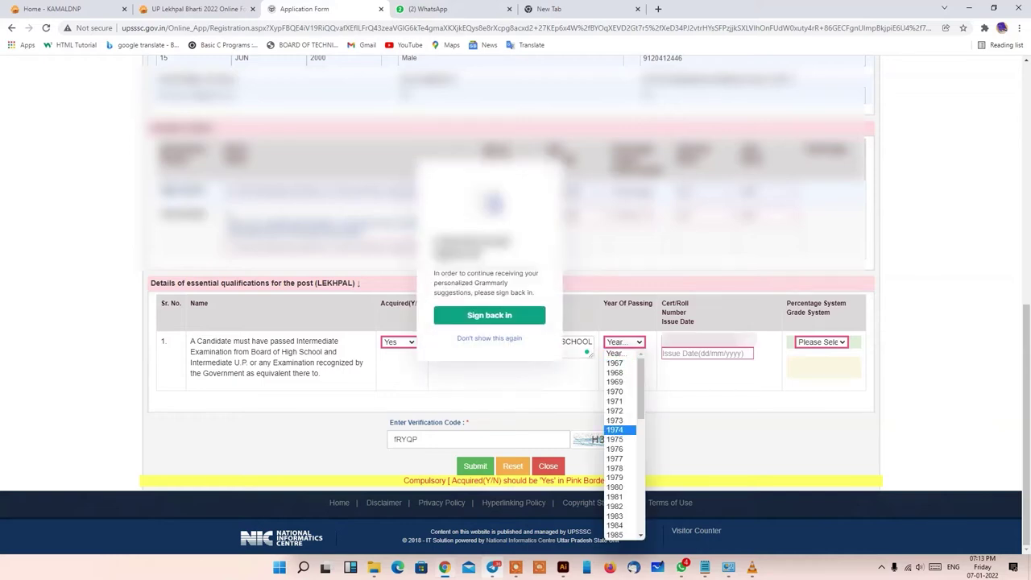
{"action": "scroll", "coordinate": [623, 443], "scroll_direction": "down", "scroll_amount": 3}
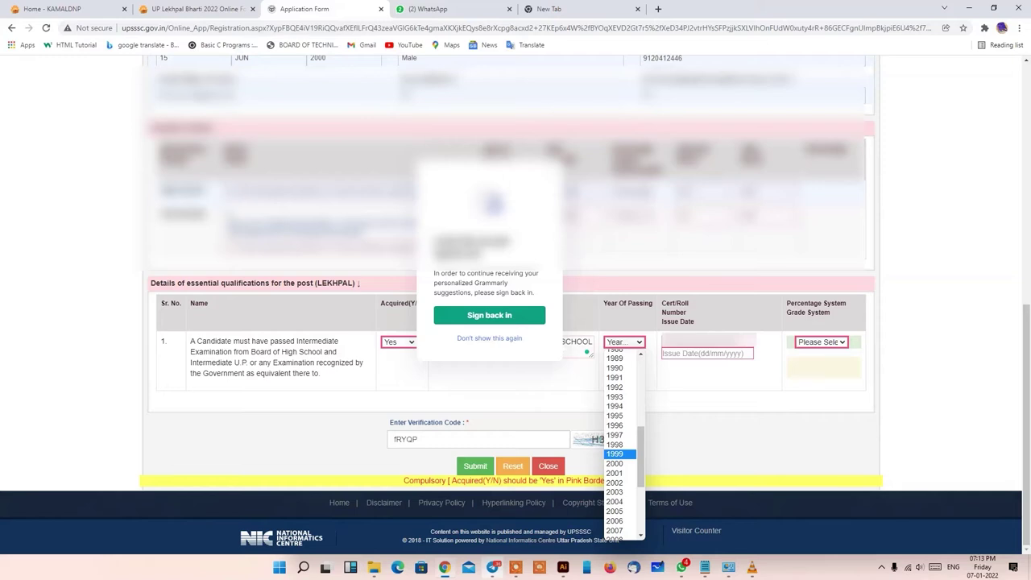
{"action": "scroll", "coordinate": [623, 443], "scroll_direction": "down", "scroll_amount": 5}
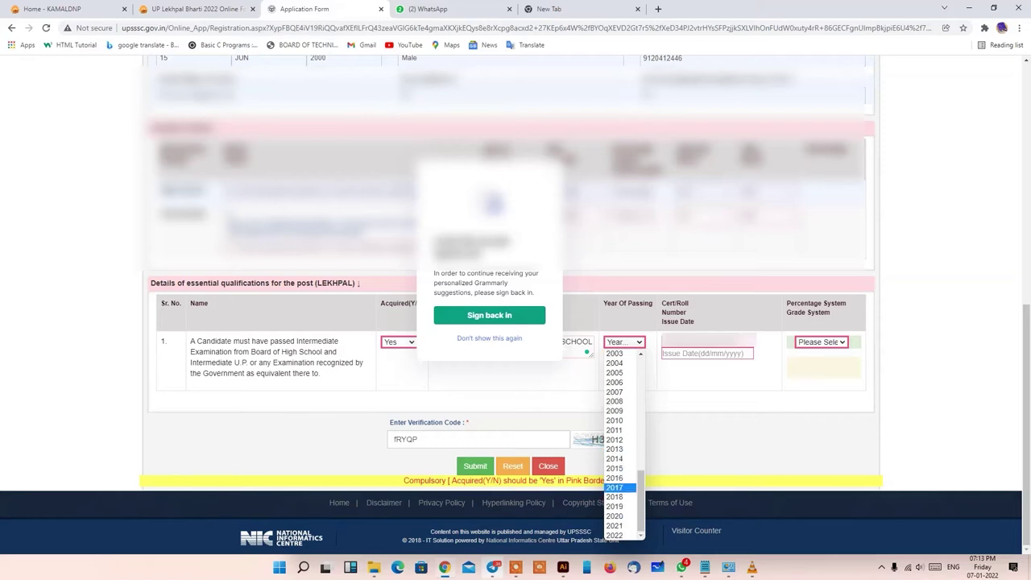
{"action": "left_click", "coordinate": [614, 484]}
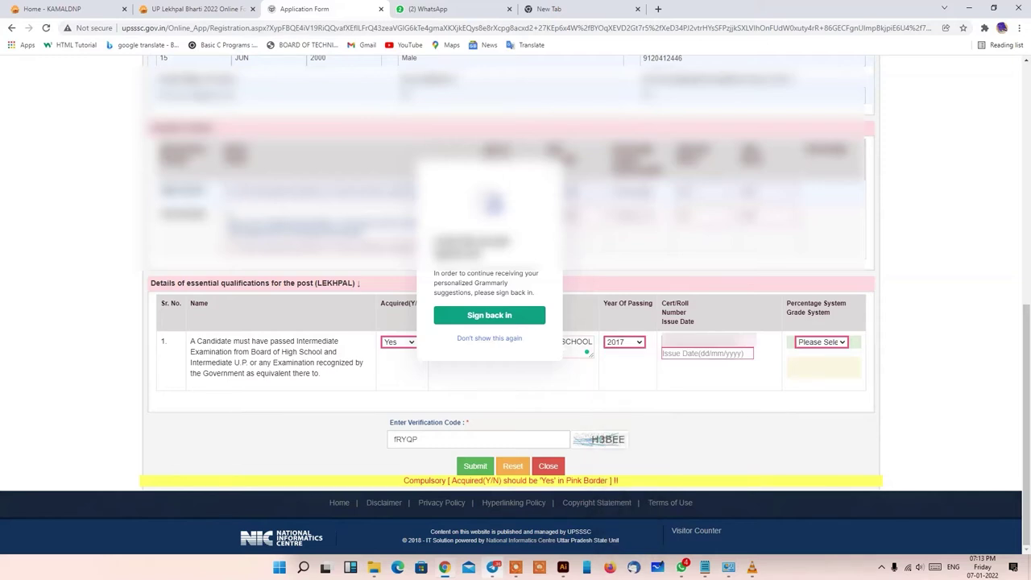
- Enter the roll number and set the certificate issue date to 13/04/2017
{"action": "left_click", "coordinate": [707, 341]}
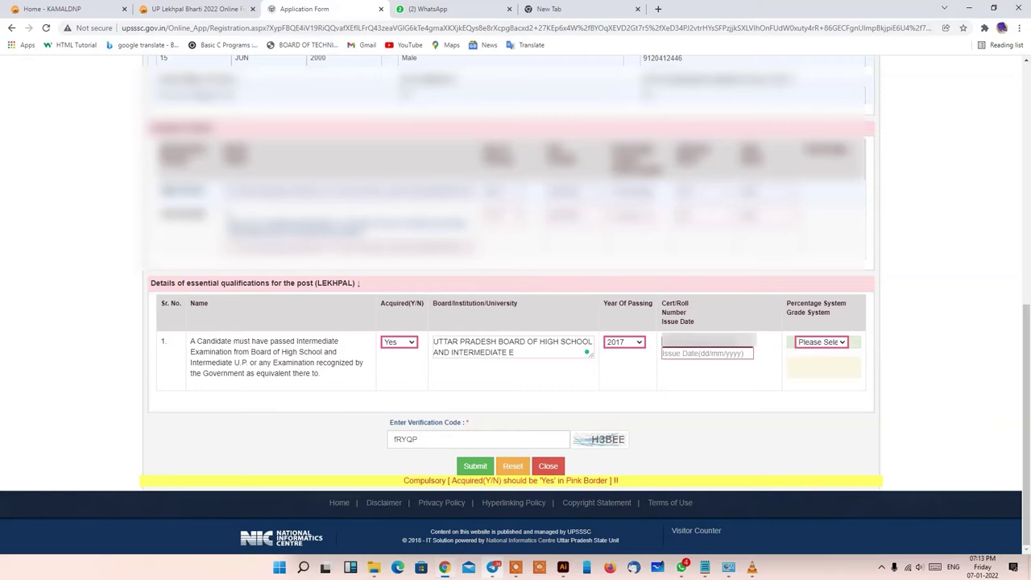
{"action": "key", "text": "Tab"}
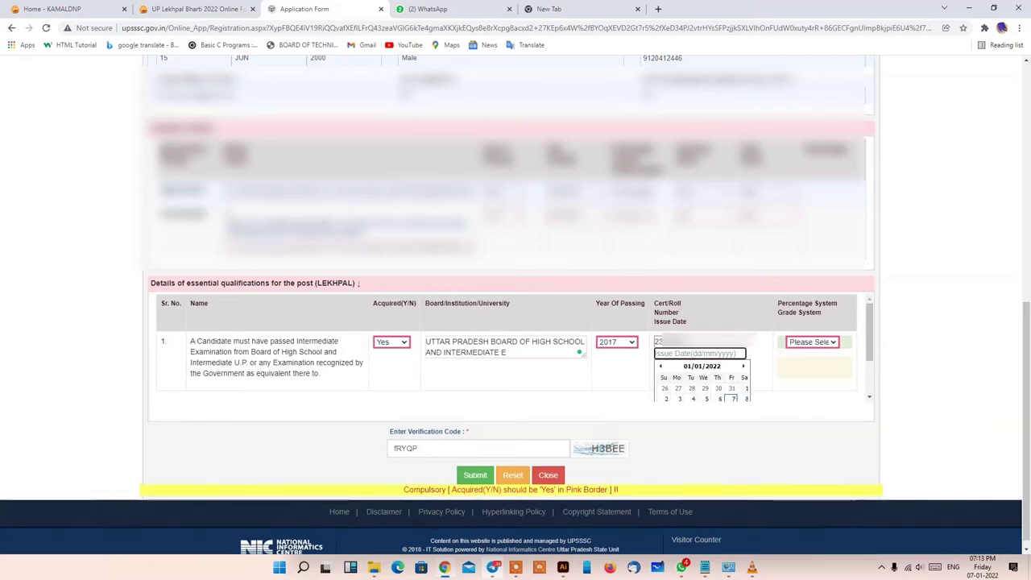
{"action": "scroll", "coordinate": [516, 347], "scroll_direction": "down", "scroll_amount": 1}
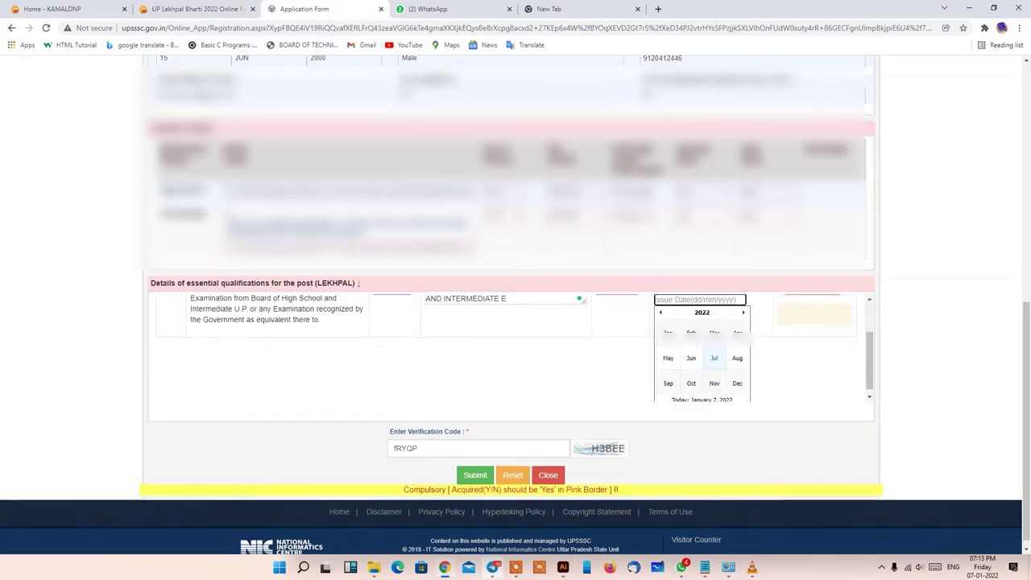
{"action": "left_click", "coordinate": [702, 313]}
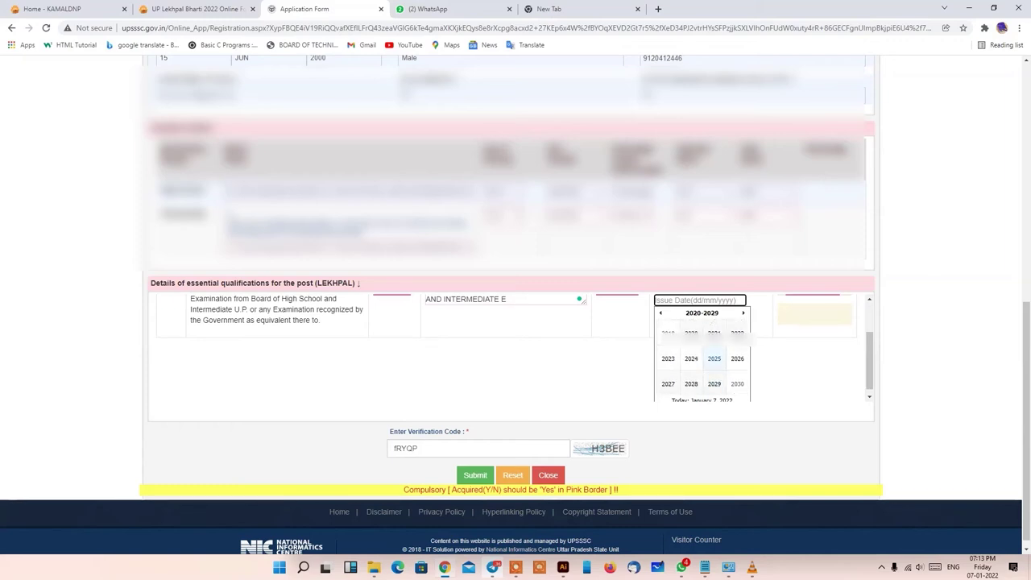
{"action": "left_click", "coordinate": [660, 313]}
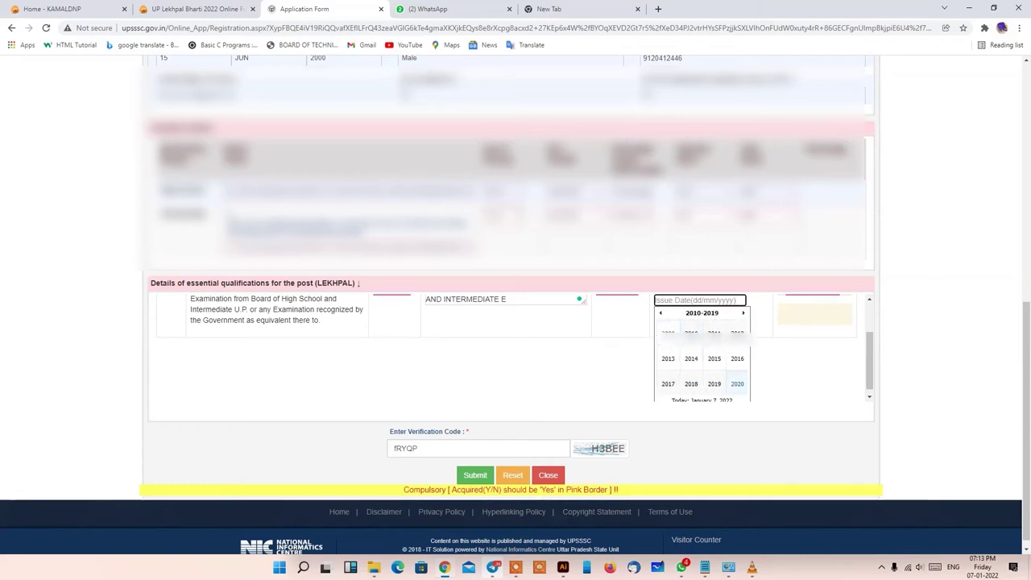
{"action": "scroll", "coordinate": [515, 347], "scroll_direction": "down", "scroll_amount": 1}
{"action": "left_click", "coordinate": [668, 378]}
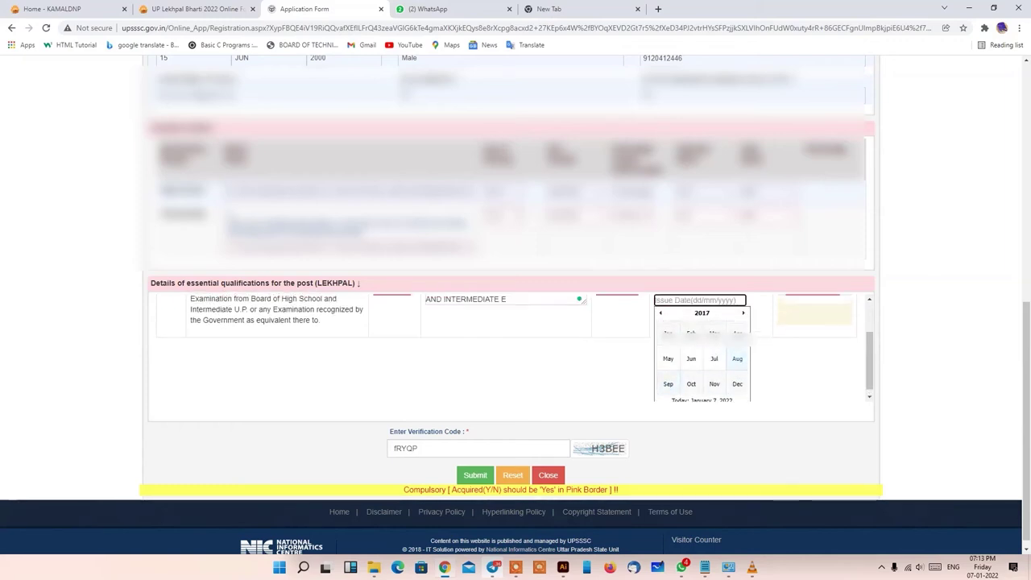
{"action": "left_click", "coordinate": [737, 333]}
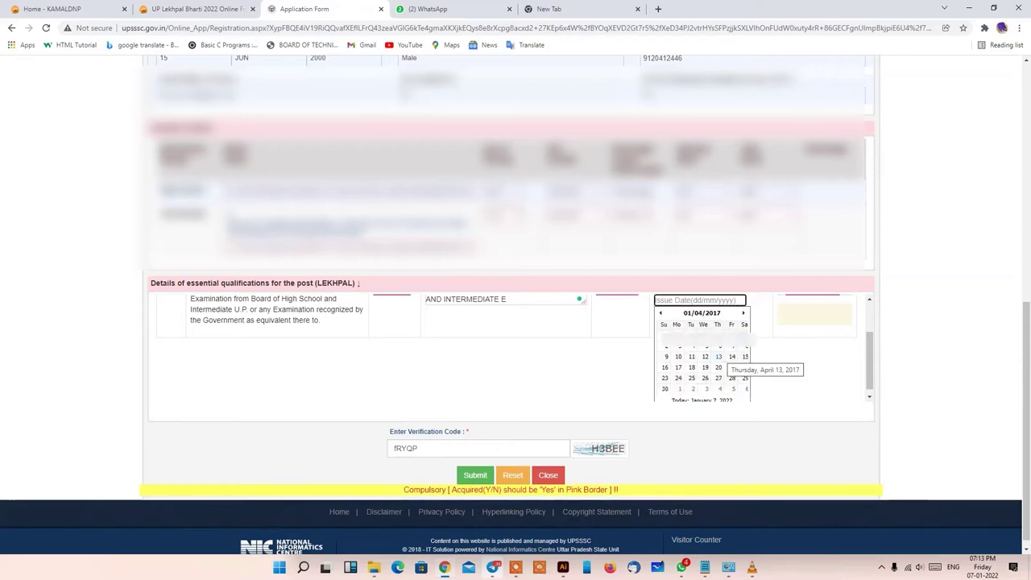
{"action": "left_click", "coordinate": [719, 357]}
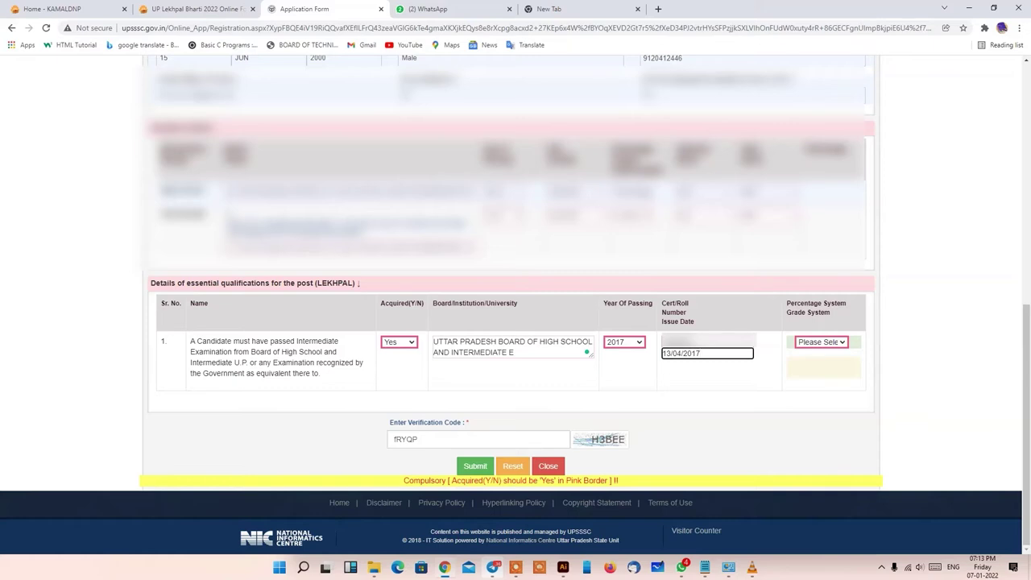
- Choose Percentage System with 321 obtained marks out of 500 total marks
{"action": "left_click", "coordinate": [821, 341]}
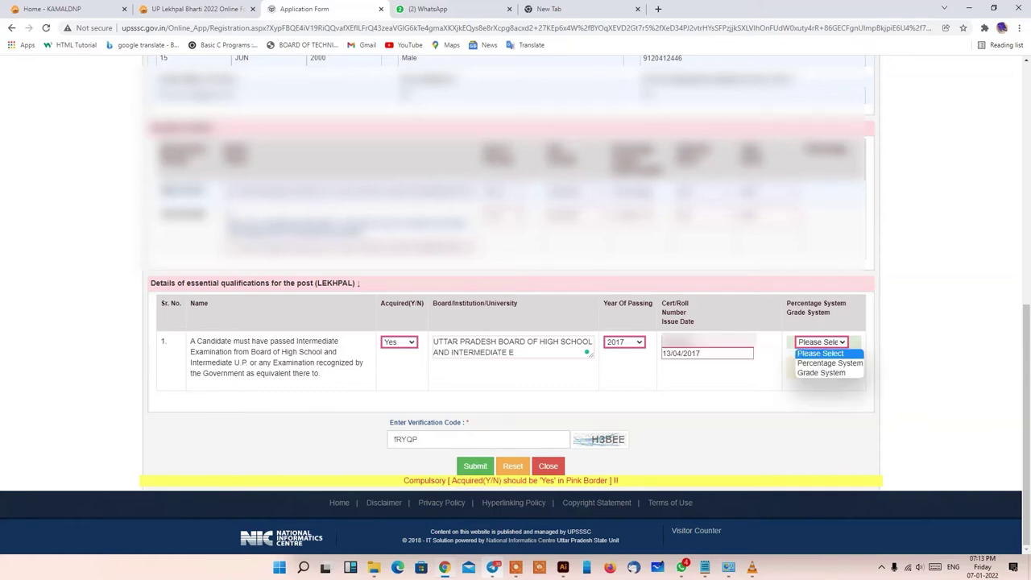
{"action": "left_click", "coordinate": [830, 362]}
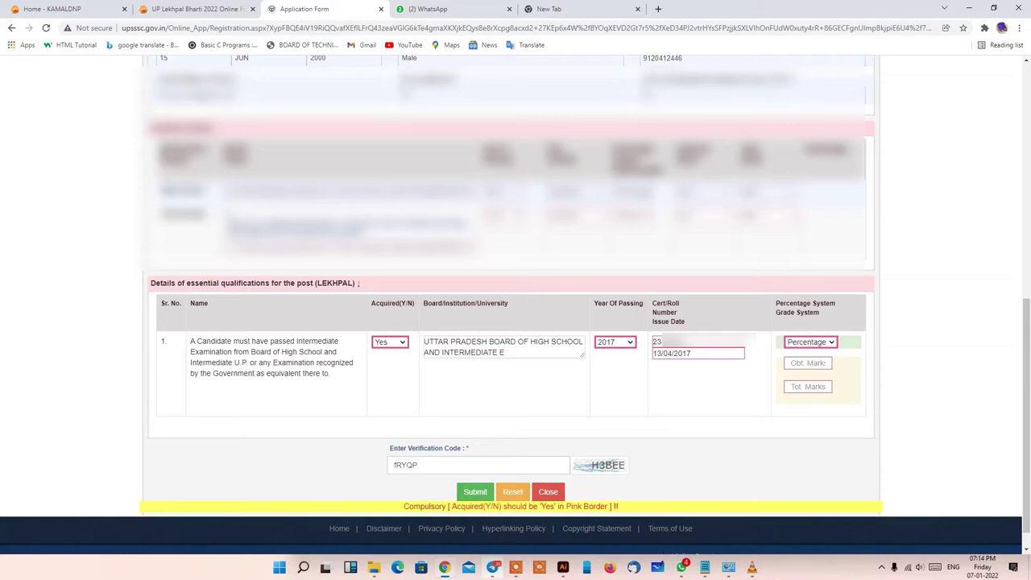
{"action": "left_click", "coordinate": [808, 362]}
{"action": "type", "text": "321"}
{"action": "left_click", "coordinate": [808, 387]}
{"action": "type", "text": "500"}
{"action": "scroll", "coordinate": [516, 306], "scroll_direction": "up", "scroll_amount": 3}
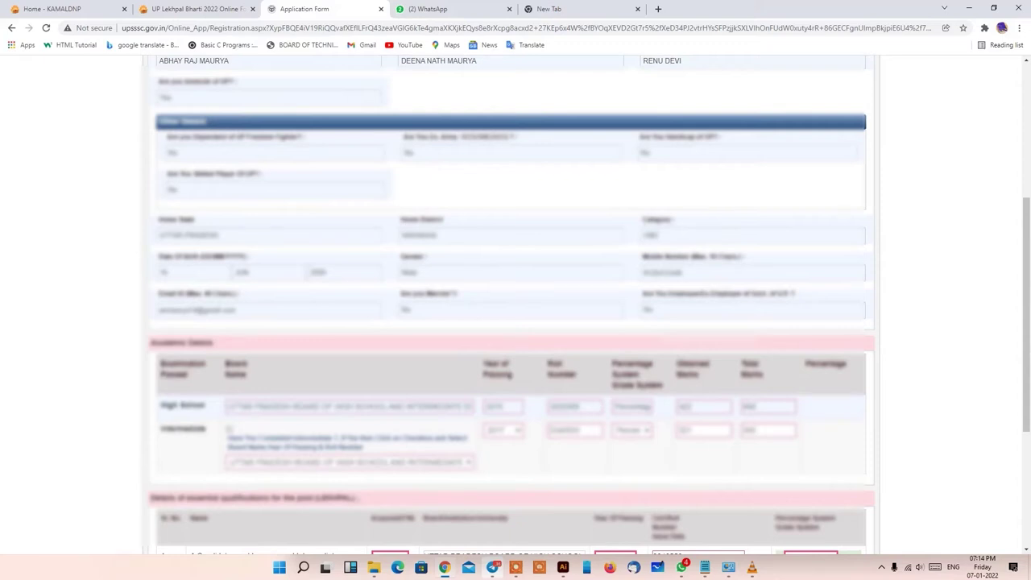
{"action": "scroll", "coordinate": [516, 306], "scroll_direction": "down", "scroll_amount": 3}
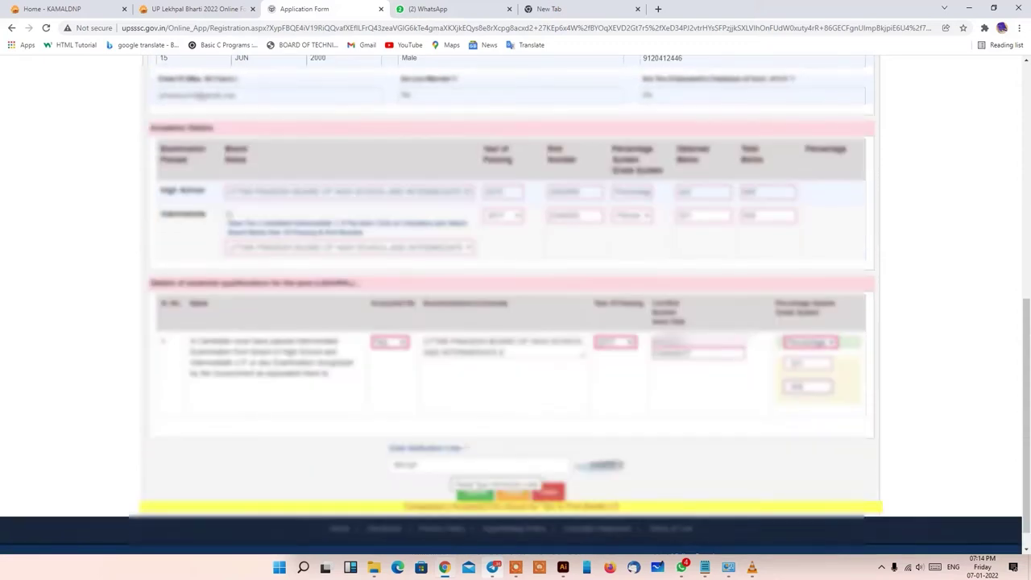
{"action": "scroll", "coordinate": [516, 306], "scroll_direction": "up", "scroll_amount": 4}
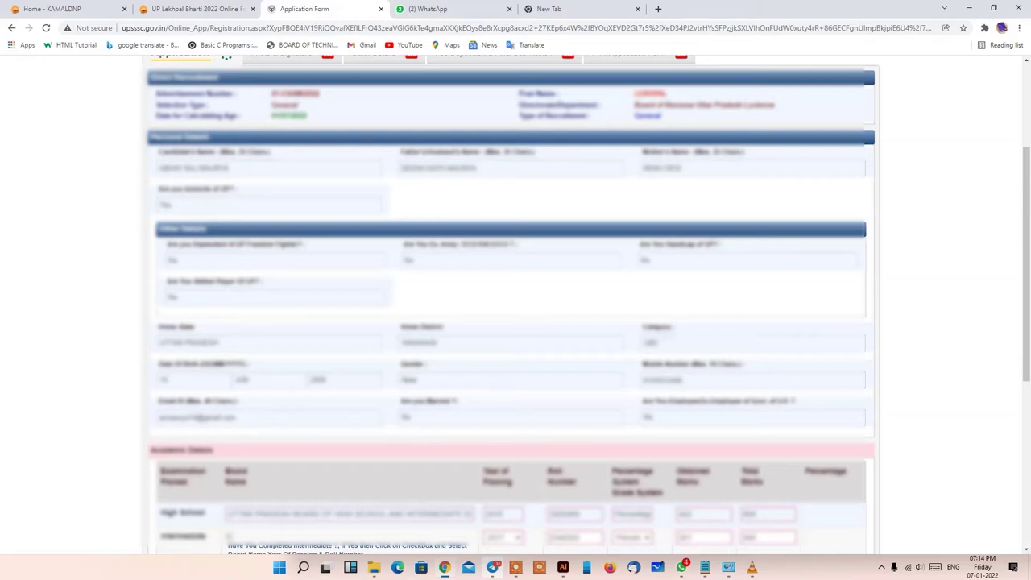
{"action": "scroll", "coordinate": [516, 306], "scroll_direction": "down", "scroll_amount": 2}
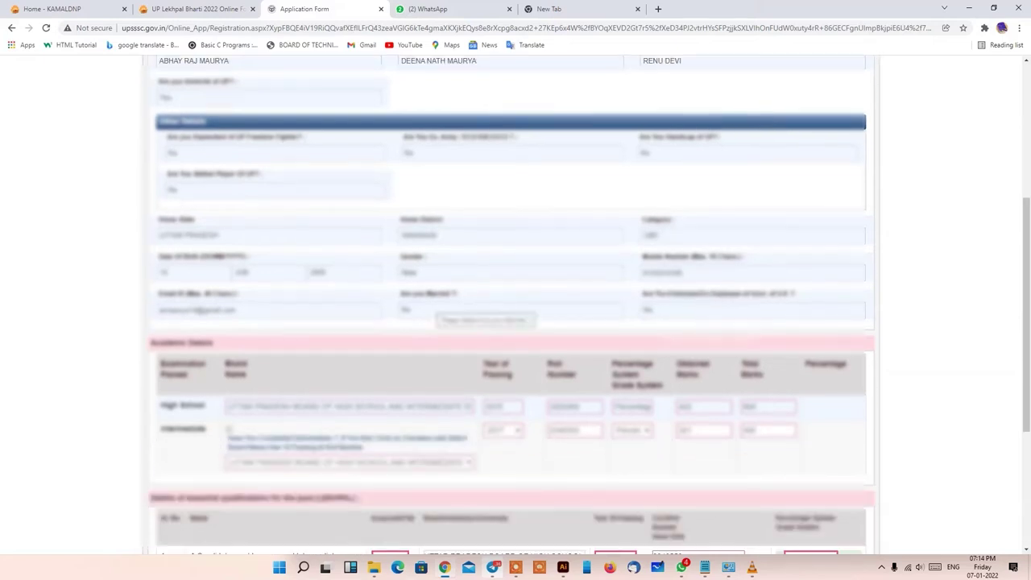
{"action": "scroll", "coordinate": [516, 306], "scroll_direction": "down", "scroll_amount": 4}
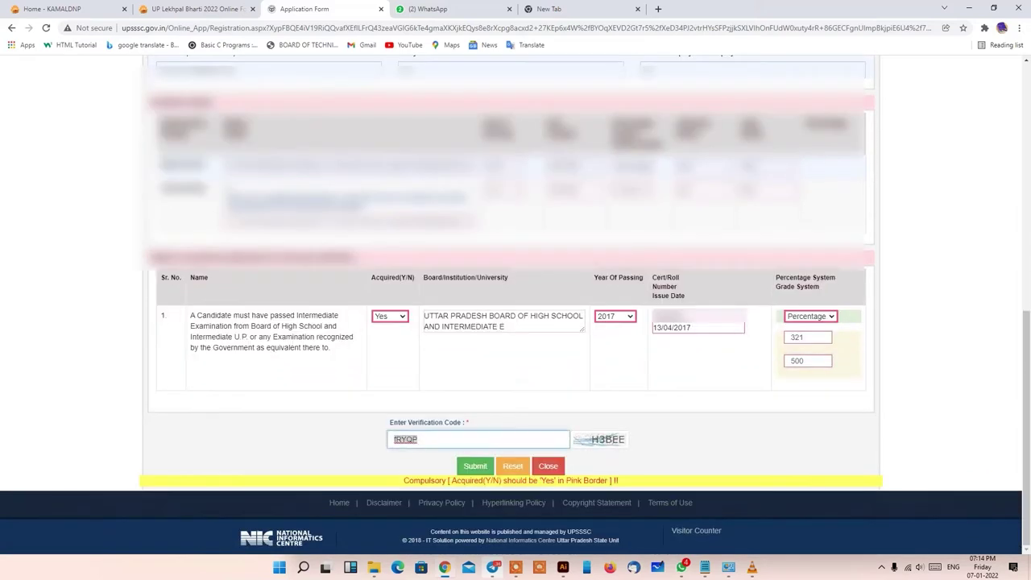
{"action": "key", "text": "BackSpace"}
{"action": "type", "text": "h3"}
{"action": "key", "text": "BackSpace"}
{"action": "key", "text": "BackSpace"}
{"action": "type", "text": "H3BEE"}
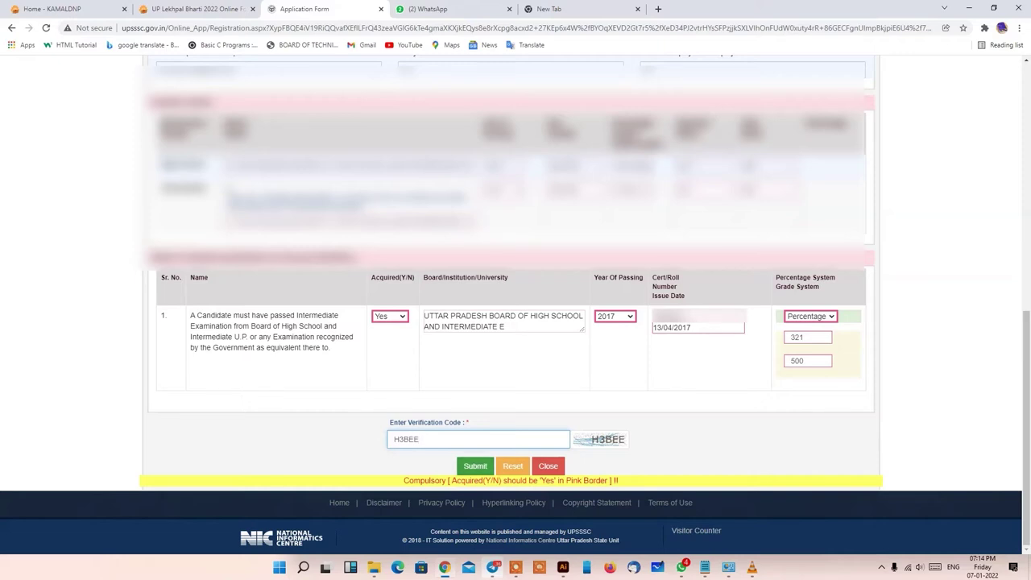
{"action": "key", "text": "Return"}
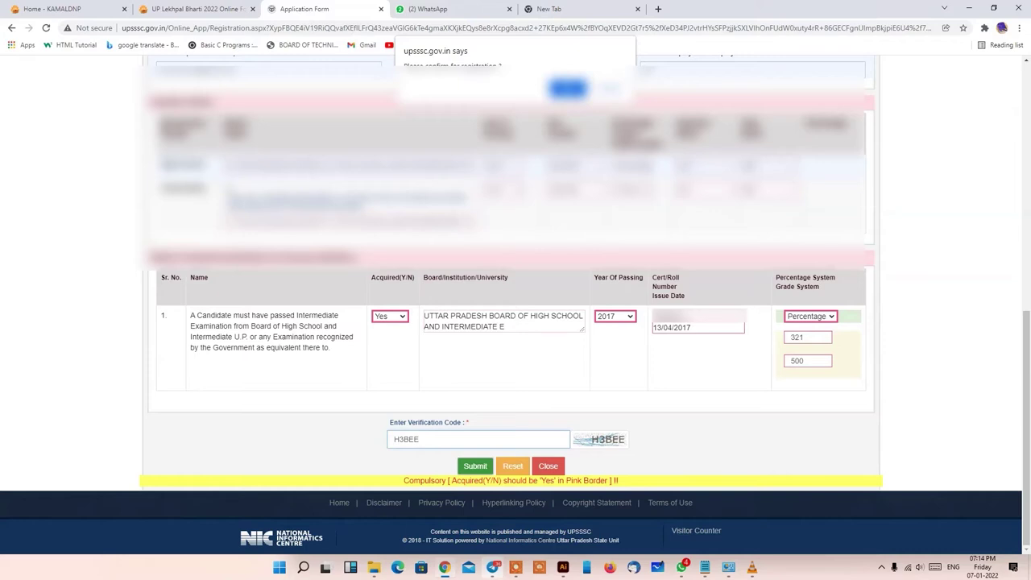
{"action": "key", "text": "Return"}
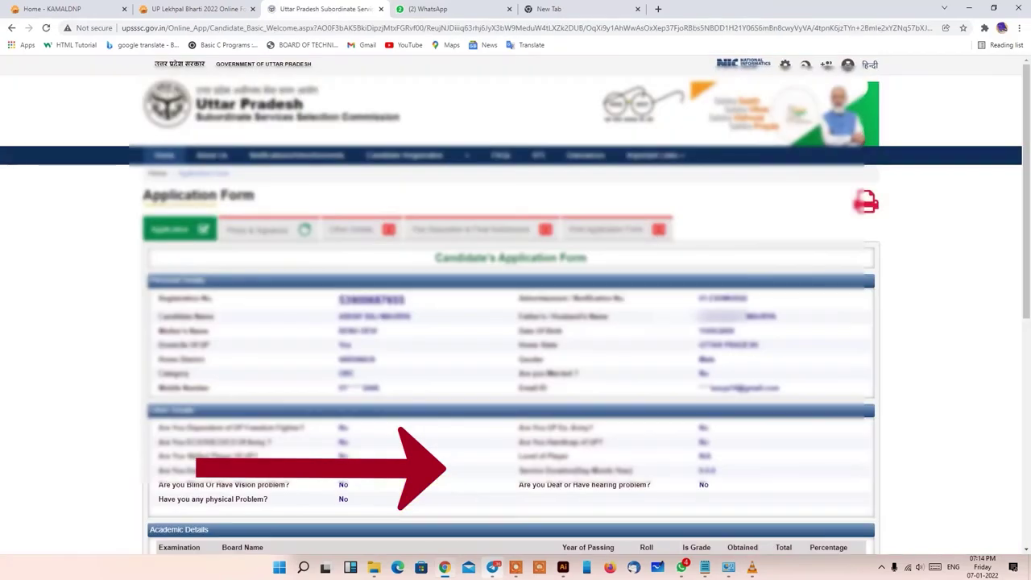
- Select the registration number on the summary, then proceed to the PET authentication page
{"action": "scroll", "coordinate": [516, 322], "scroll_direction": "down", "scroll_amount": 5}
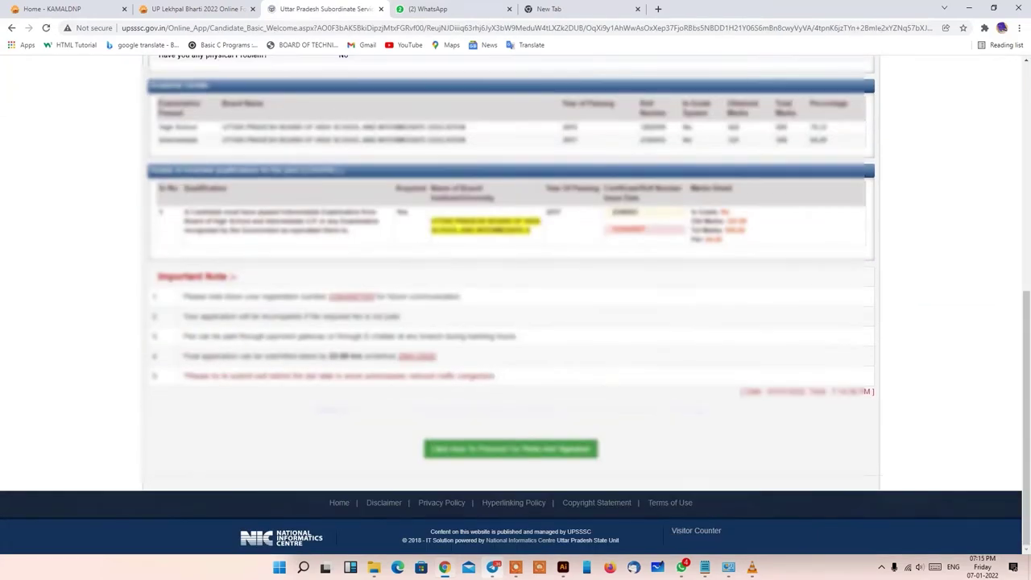
{"action": "scroll", "coordinate": [516, 322], "scroll_direction": "up", "scroll_amount": 3}
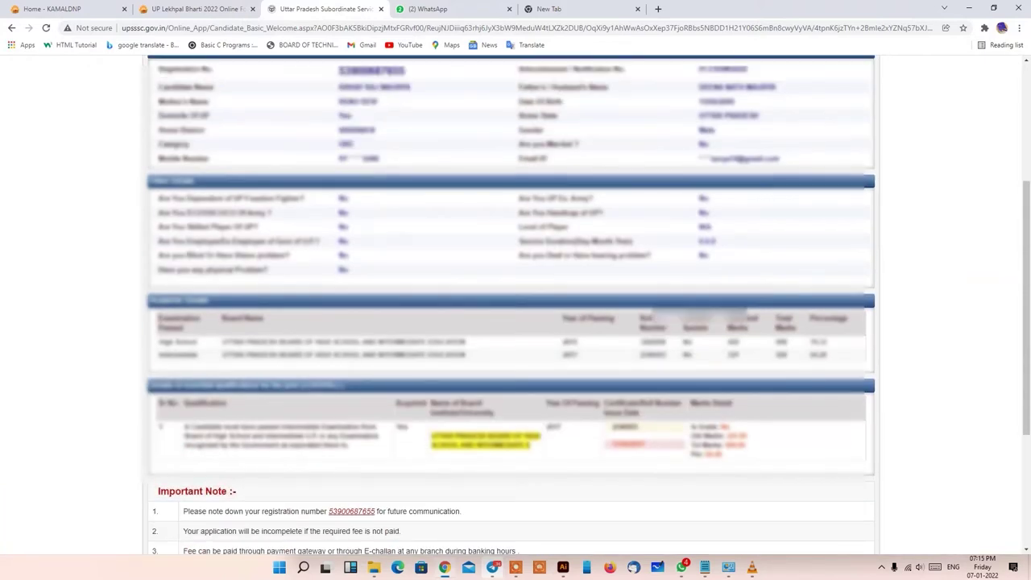
{"action": "scroll", "coordinate": [516, 322], "scroll_direction": "up", "scroll_amount": 2}
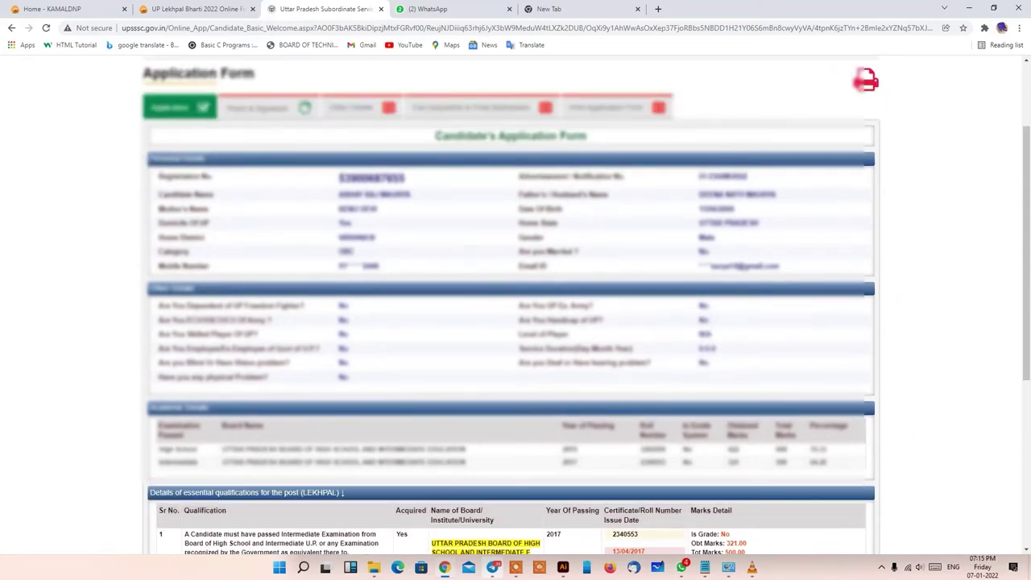
{"action": "scroll", "coordinate": [515, 323], "scroll_direction": "down", "scroll_amount": 2}
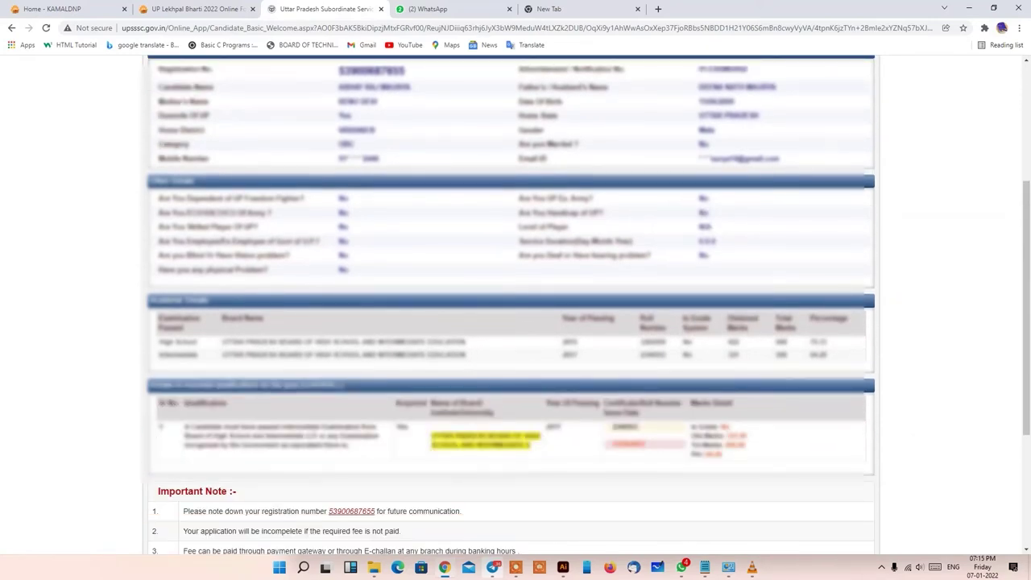
{"action": "scroll", "coordinate": [515, 323], "scroll_direction": "up", "scroll_amount": 2}
{"action": "double_click", "coordinate": [371, 178]}
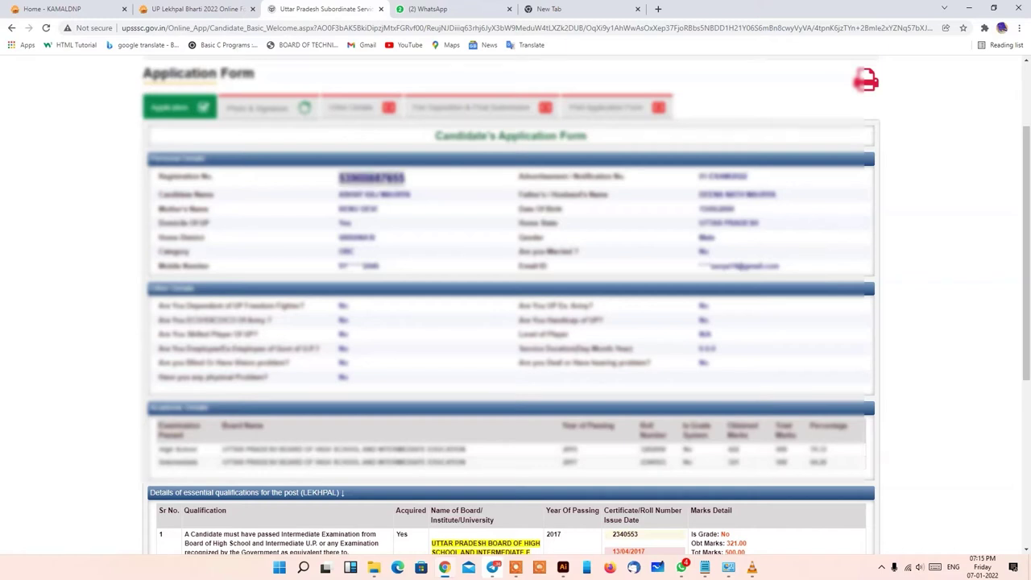
{"action": "scroll", "coordinate": [516, 322], "scroll_direction": "down", "scroll_amount": 4}
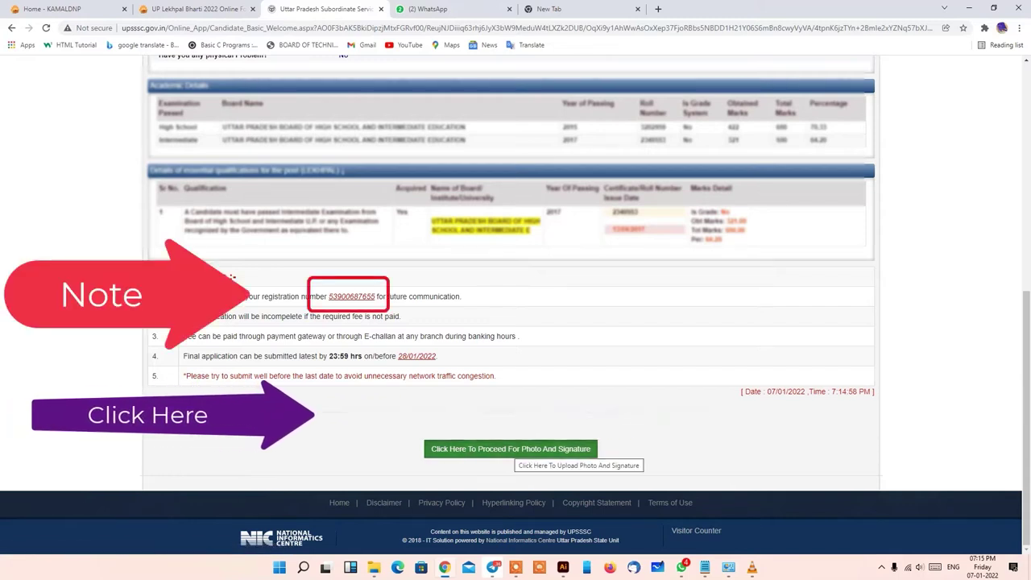
{"action": "left_click", "coordinate": [510, 409]}
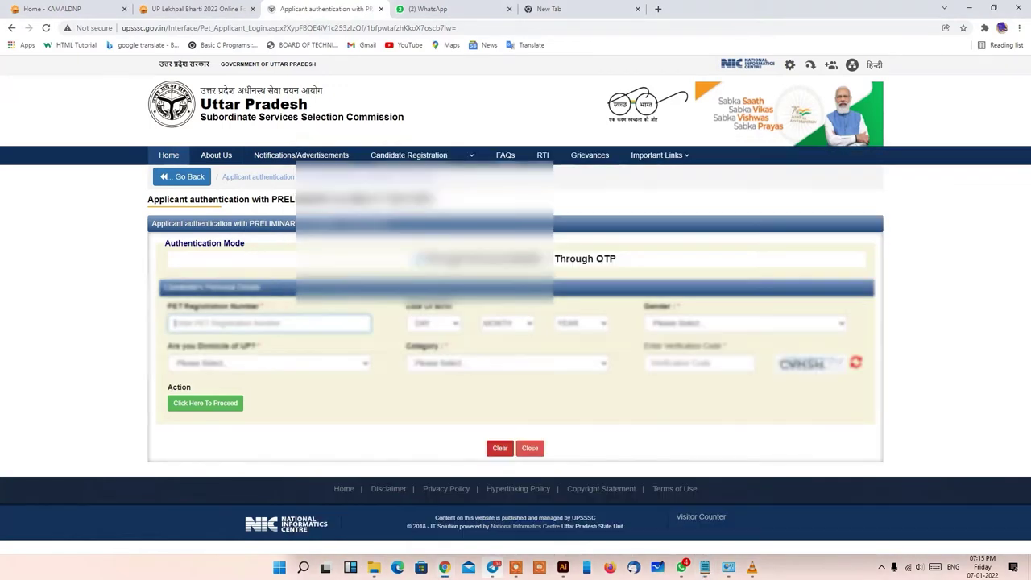
- Set the date of birth to 15 JUN 2000
{"action": "left_click", "coordinate": [432, 323]}
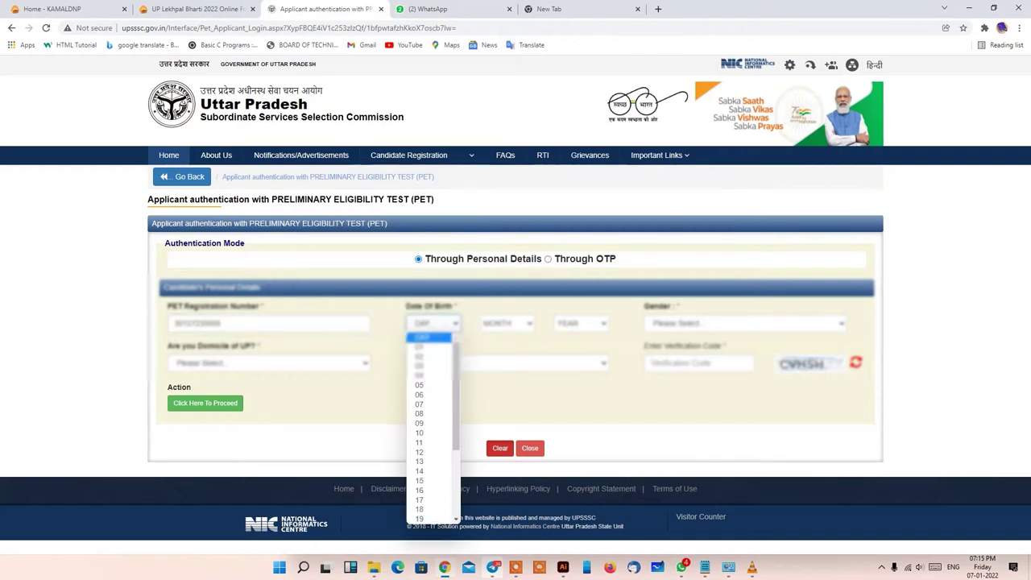
{"action": "key", "text": "Return"}
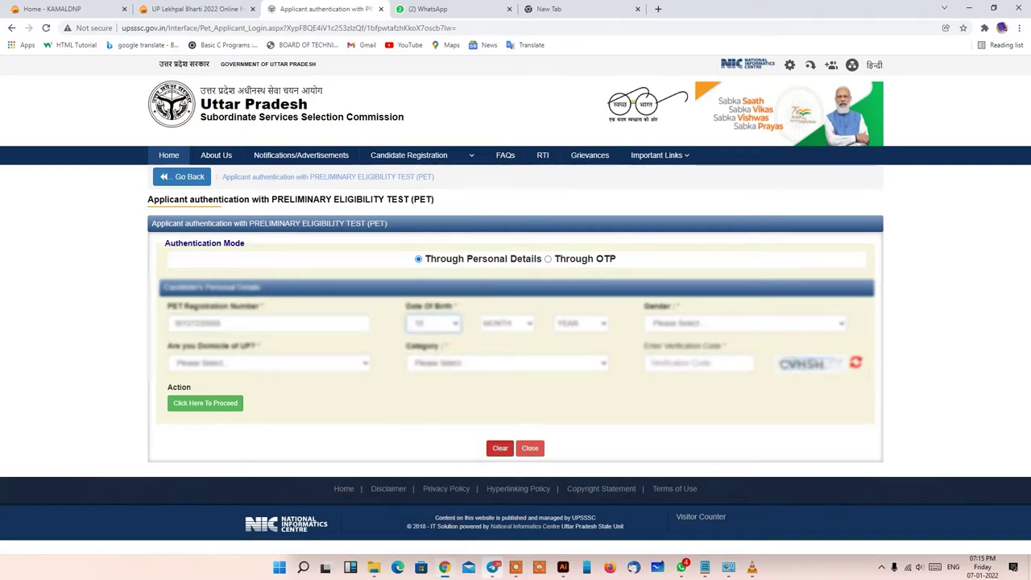
{"action": "key", "text": "Tab"}
{"action": "key", "text": "alt+Down"}
{"action": "key", "text": "Down"}
{"action": "key", "text": "Down"}
{"action": "key", "text": "Down"}
{"action": "key", "text": "Down"}
{"action": "key", "text": "Down"}
{"action": "key", "text": "Down"}
{"action": "key", "text": "Return"}
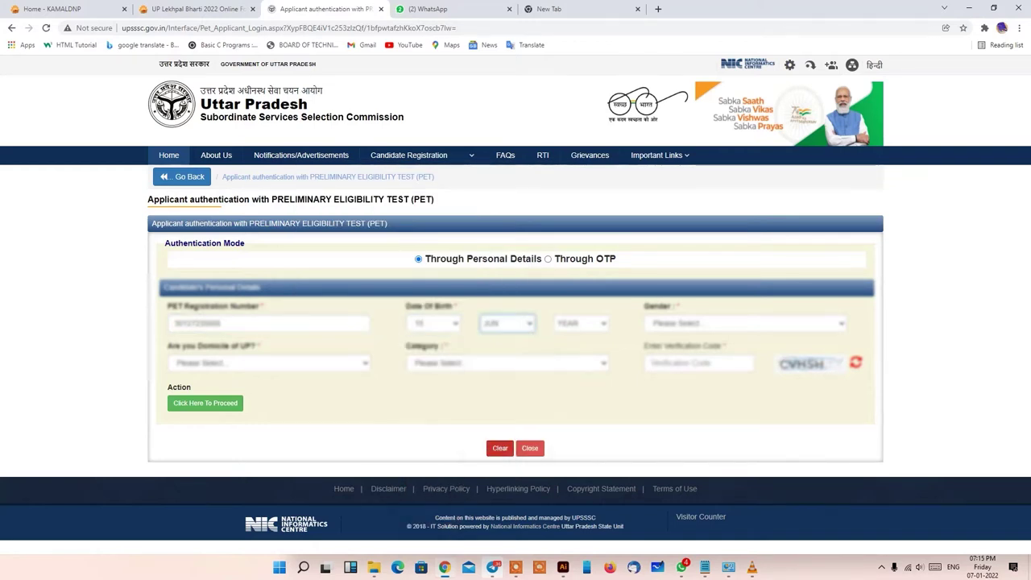
{"action": "key", "text": "Tab"}
{"action": "key", "text": "alt+Down"}
{"action": "key", "text": "Down"}
{"action": "key", "text": "Down"}
{"action": "key", "text": "Down"}
{"action": "key", "text": "Down"}
{"action": "key", "text": "Down"}
{"action": "key", "text": "Down"}
{"action": "key", "text": "Down"}
{"action": "key", "text": "Down"}
{"action": "key", "text": "Down"}
{"action": "key", "text": "Down"}
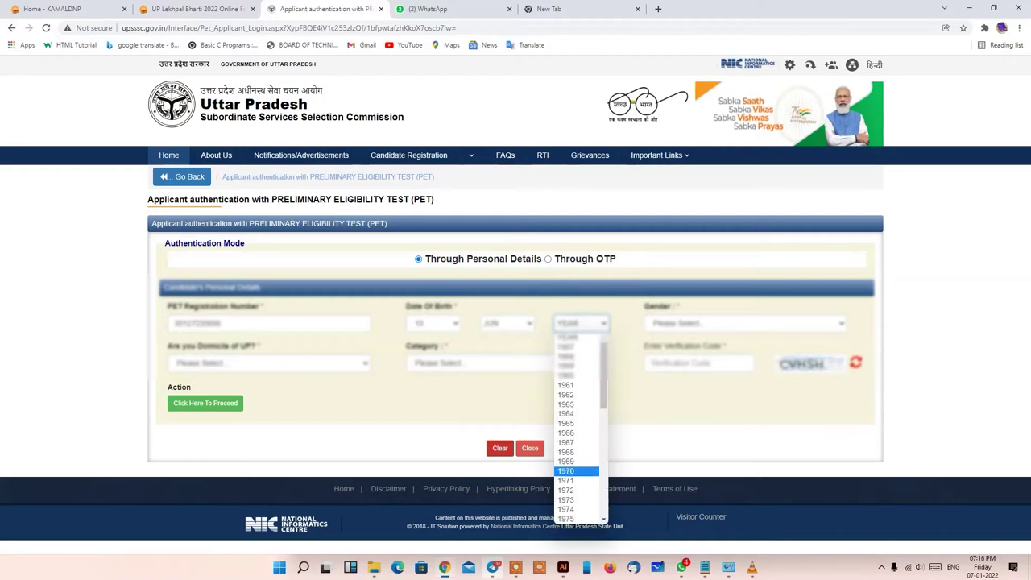
{"action": "key", "text": "Down"}
{"action": "key", "text": "Down"}
{"action": "key", "text": "Down"}
{"action": "key", "text": "Down"}
{"action": "key", "text": "Down"}
{"action": "key", "text": "Down"}
{"action": "key", "text": "Down"}
{"action": "key", "text": "Down"}
{"action": "key", "text": "Down"}
{"action": "key", "text": "Down"}
{"action": "key", "text": "Down"}
{"action": "key", "text": "Down"}
{"action": "key", "text": "Down"}
{"action": "key", "text": "Down"}
{"action": "key", "text": "Down"}
{"action": "key", "text": "Down"}
{"action": "key", "text": "Down"}
{"action": "key", "text": "Down"}
{"action": "key", "text": "Down"}
{"action": "key", "text": "Down"}
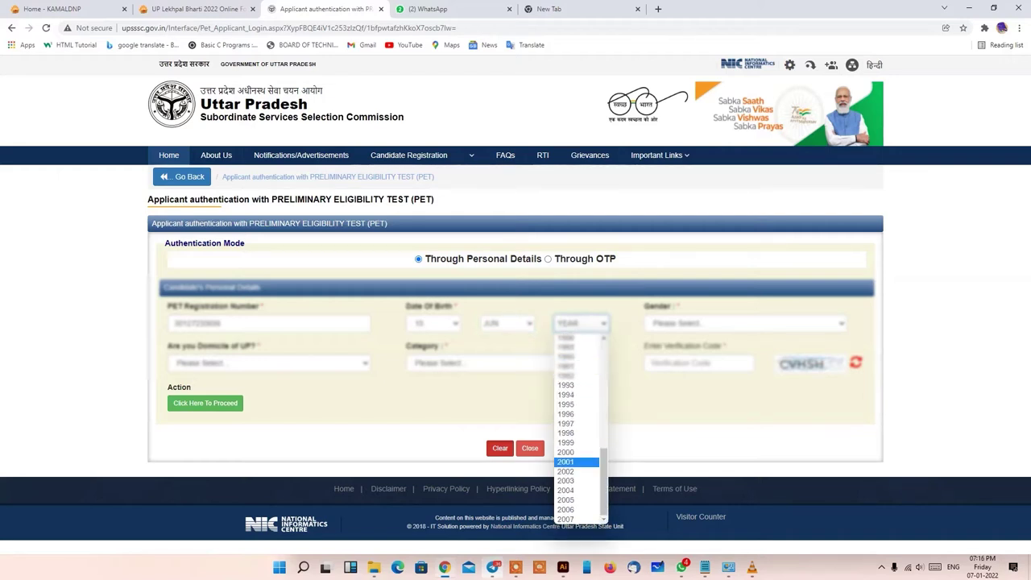
{"action": "key", "text": "Up"}
{"action": "key", "text": "Return"}
- Set gender Male, UP domicile Yes, and category OBC
{"action": "key", "text": "Tab"}
{"action": "key", "text": "alt+Down"}
{"action": "key", "text": "Down"}
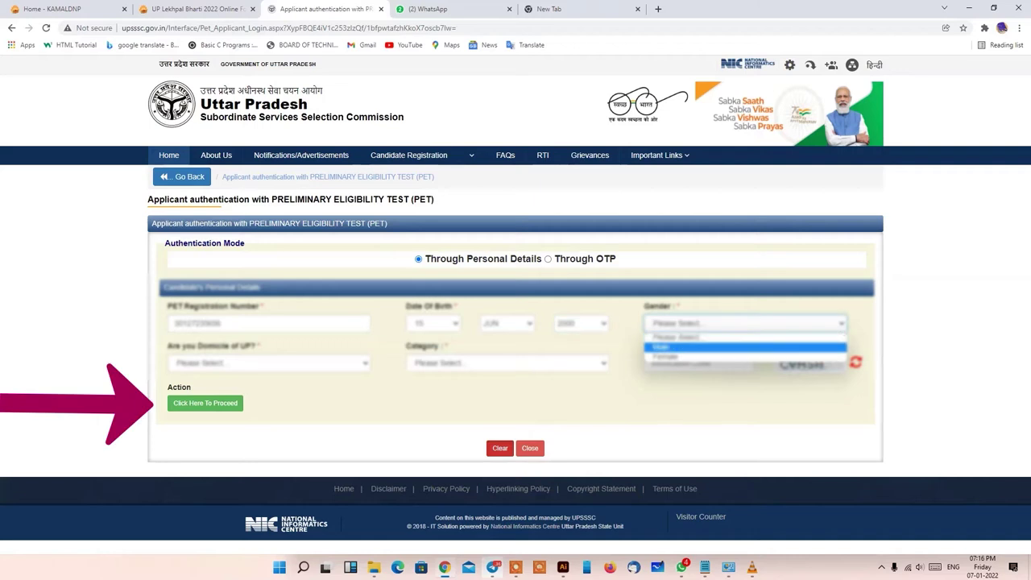
{"action": "key", "text": "Return"}
{"action": "key", "text": "Tab"}
{"action": "key", "text": "alt+Down"}
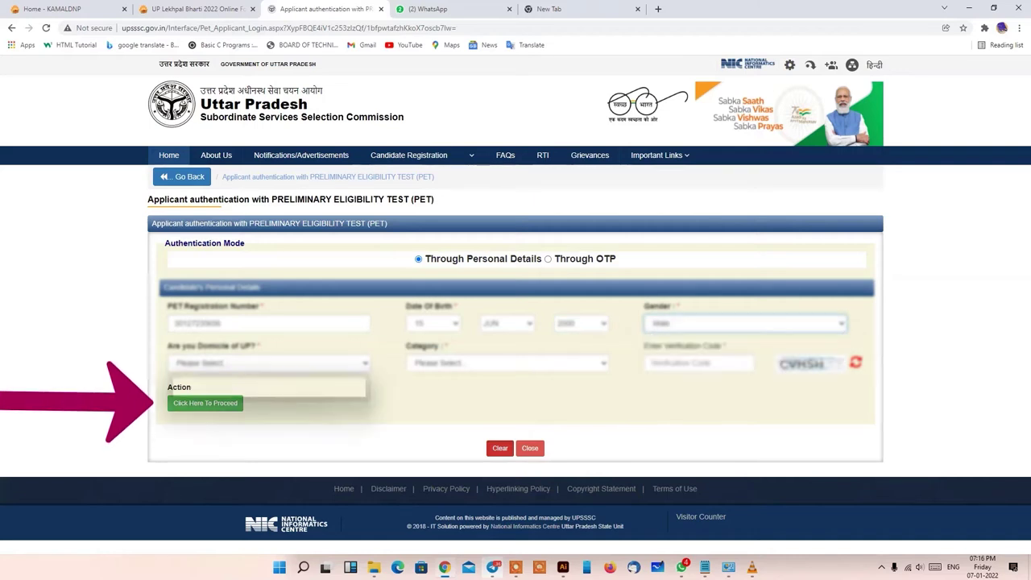
{"action": "key", "text": "Down"}
{"action": "key", "text": "Return"}
{"action": "key", "text": "Tab"}
{"action": "key", "text": "alt+Down"}
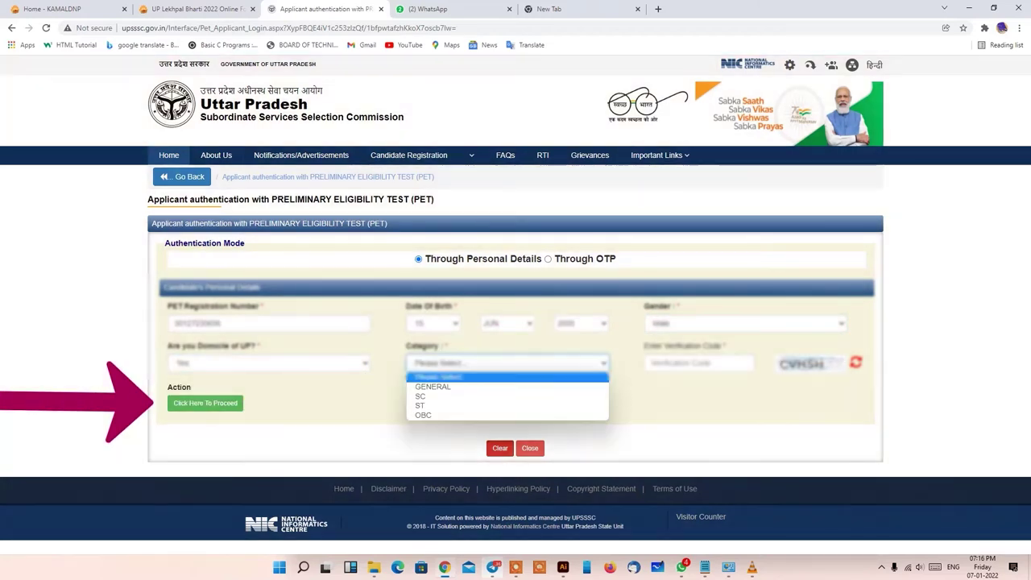
{"action": "key", "text": "Down"}
{"action": "key", "text": "Down"}
{"action": "key", "text": "Down"}
{"action": "key", "text": "Down"}
{"action": "key", "text": "Return"}
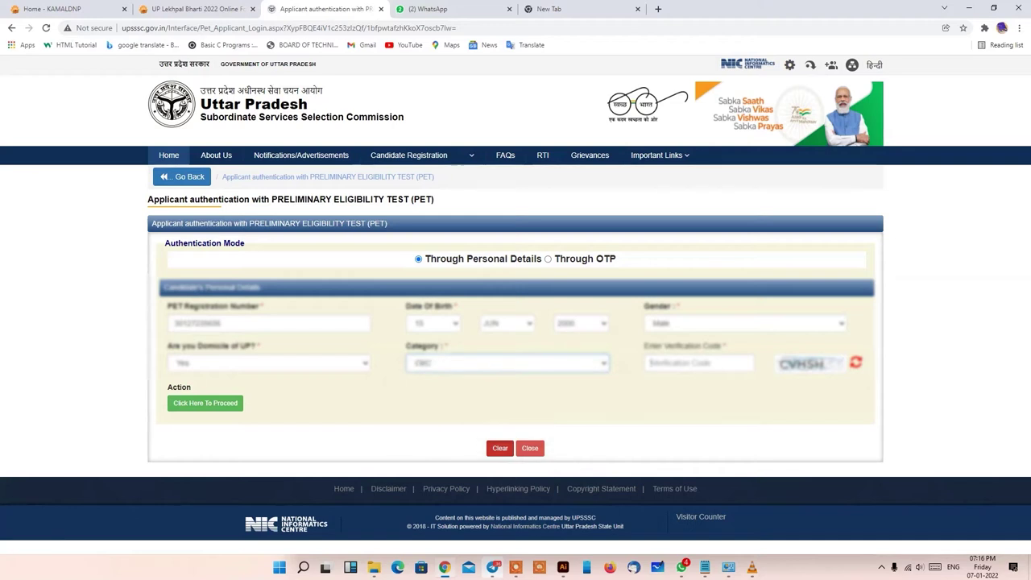
{"action": "key", "text": "Tab"}
{"action": "type", "text": "CVH"}
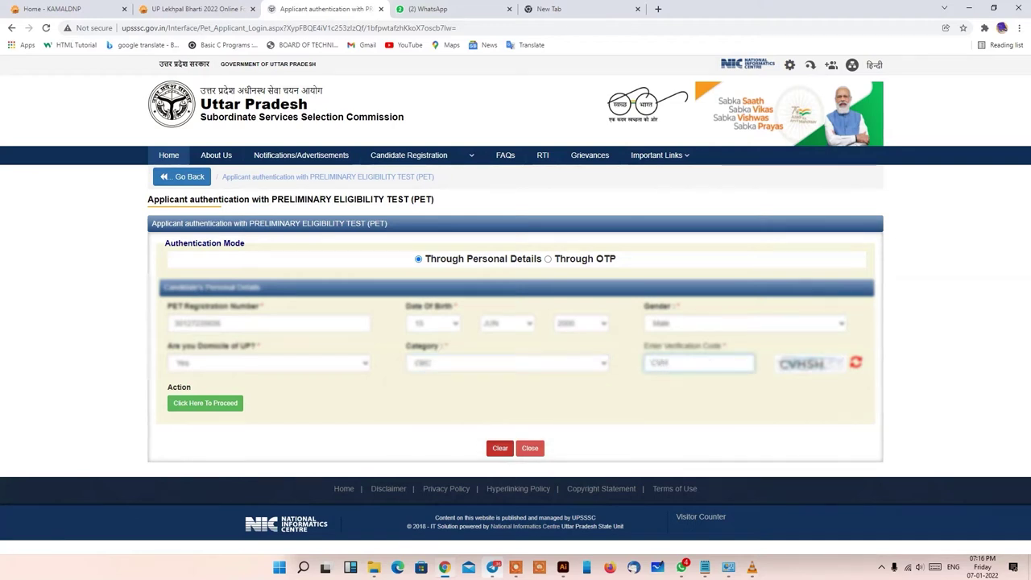
{"action": "type", "text": "SH"}
{"action": "key", "text": "Tab"}
{"action": "key", "text": "Return"}
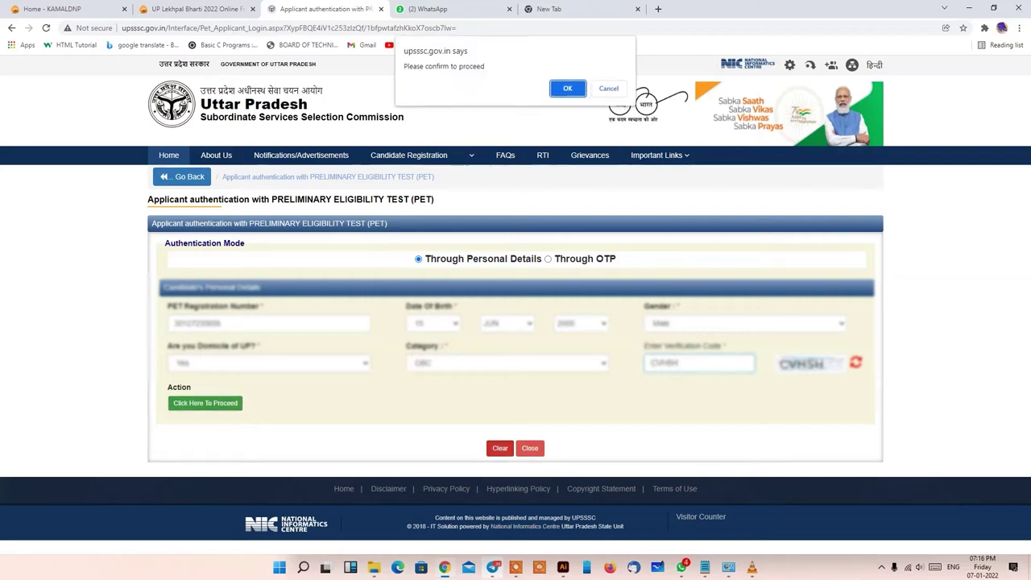
- Confirm the authentication prompt and open the first Lekhpal row's pending Other Details stage
{"action": "key", "text": "Return"}
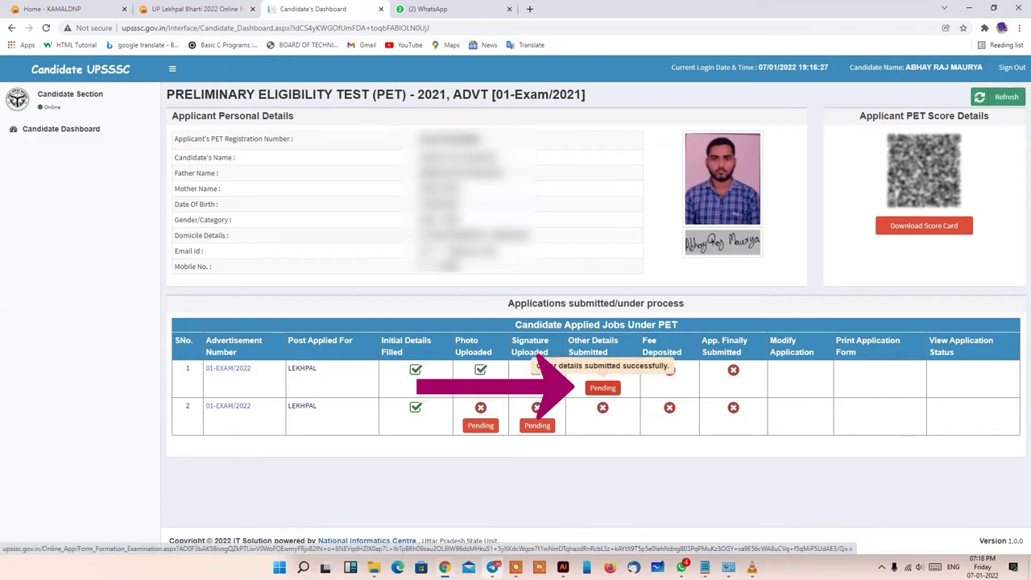
{"action": "left_click", "coordinate": [602, 387]}
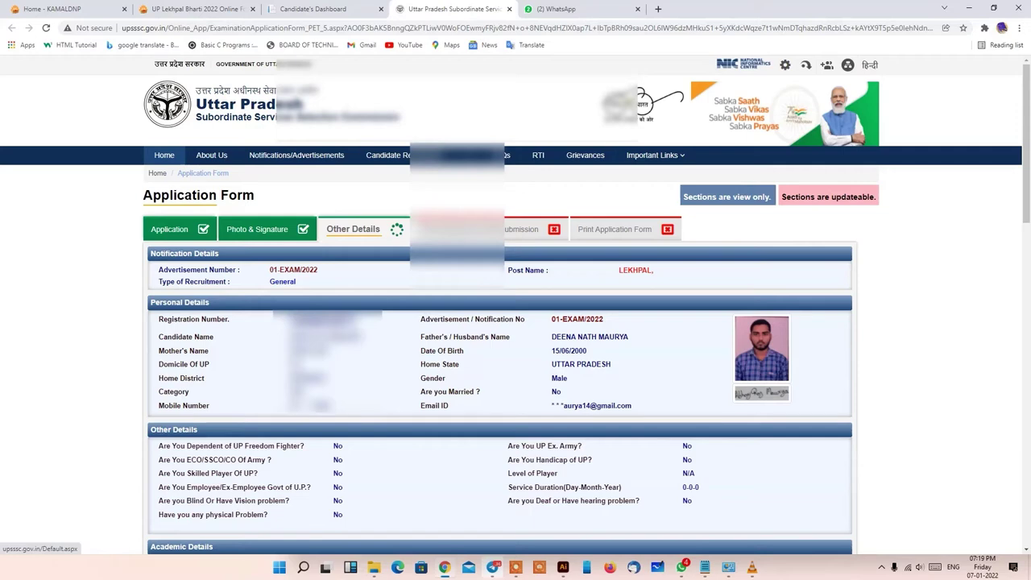
{"action": "left_click", "coordinate": [313, 9]}
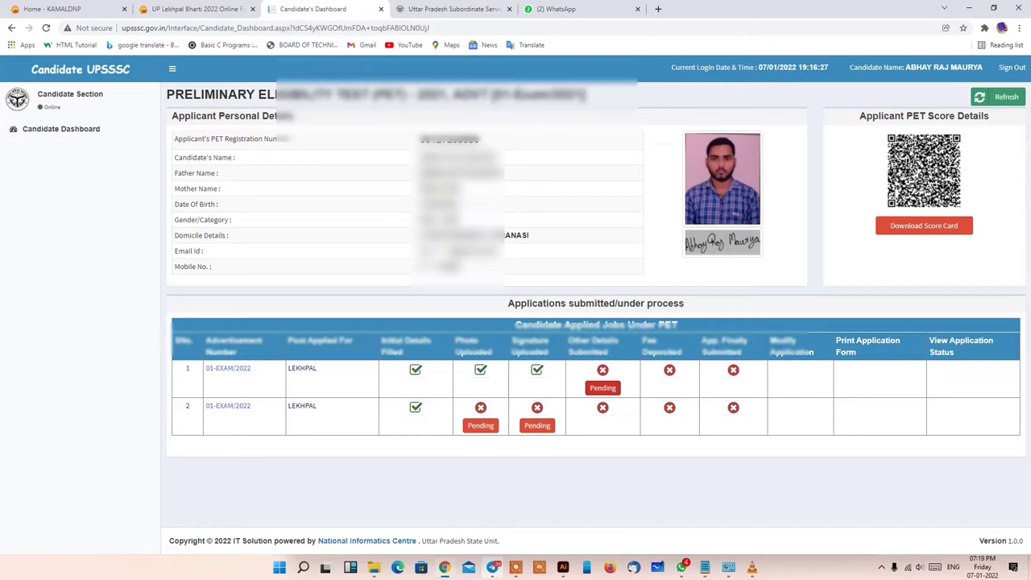
{"action": "left_click", "coordinate": [451, 8]}
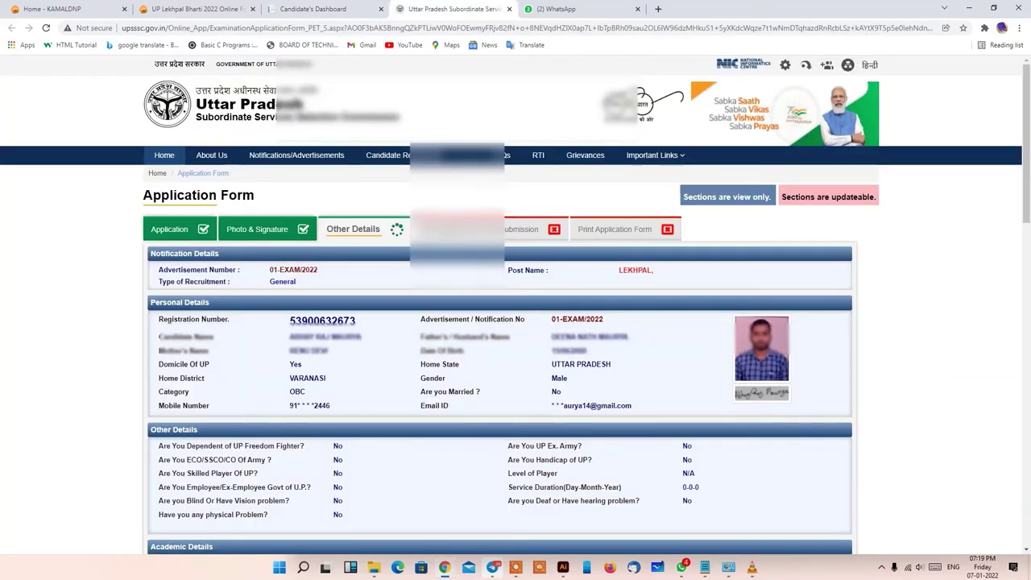
{"action": "key", "text": "ctrl+shift+Tab"}
{"action": "key", "text": "ctrl+Tab"}
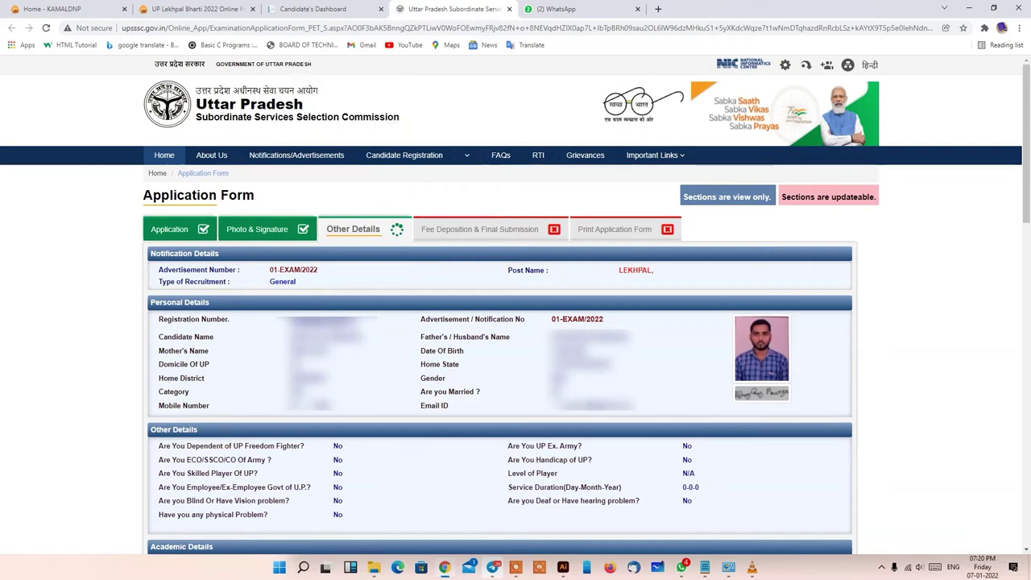
{"action": "scroll", "coordinate": [516, 323], "scroll_direction": "down", "scroll_amount": 2}
{"action": "scroll", "coordinate": [516, 322], "scroll_direction": "down", "scroll_amount": 3}
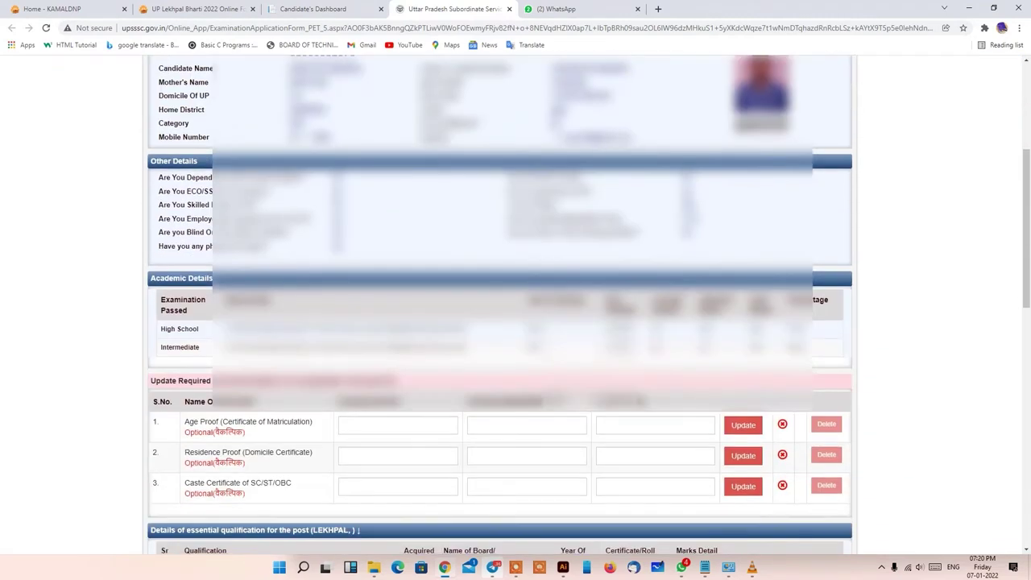
{"action": "scroll", "coordinate": [516, 322], "scroll_direction": "down", "scroll_amount": 1}
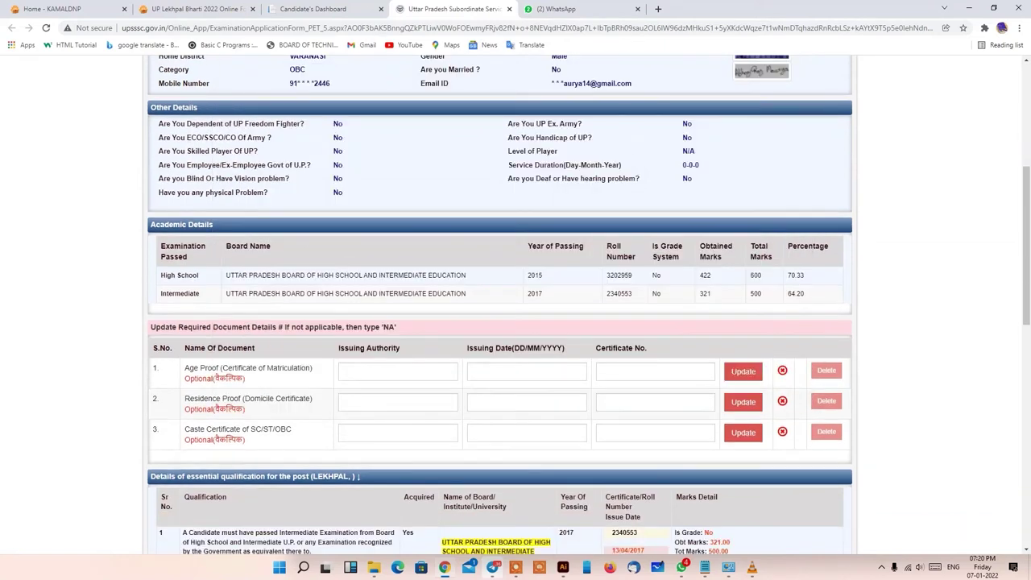
{"action": "left_click_drag", "start_coordinate": [245, 378], "coordinate": [184, 379]}
- Enter NA as the Age Proof issuing authority, clearing the stray NA from its certificate number
{"action": "left_click", "coordinate": [398, 371]}
{"action": "type", "text": "N"}
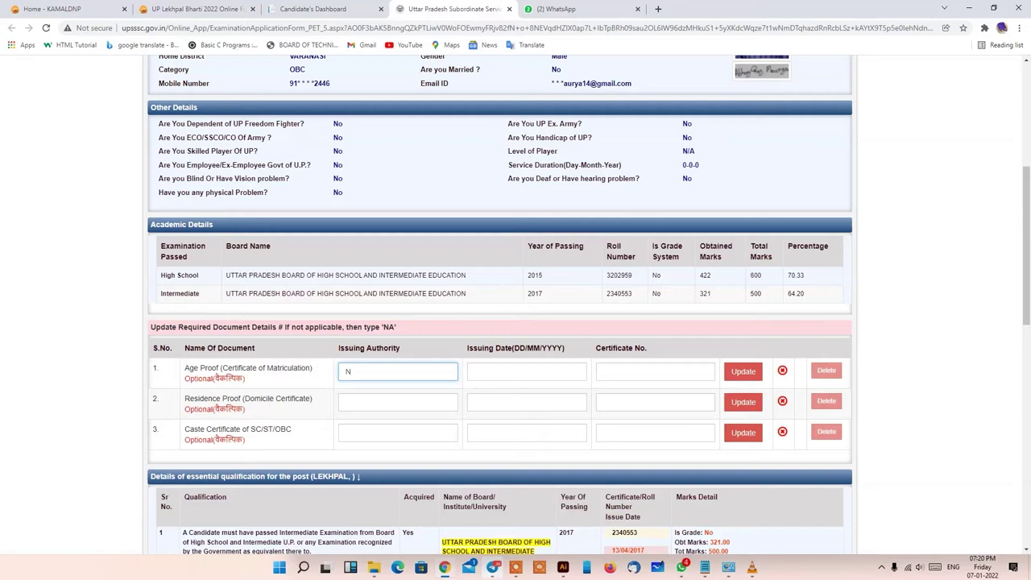
{"action": "type", "text": "A"}
{"action": "left_click", "coordinate": [398, 402]}
{"action": "type", "text": "NA"}
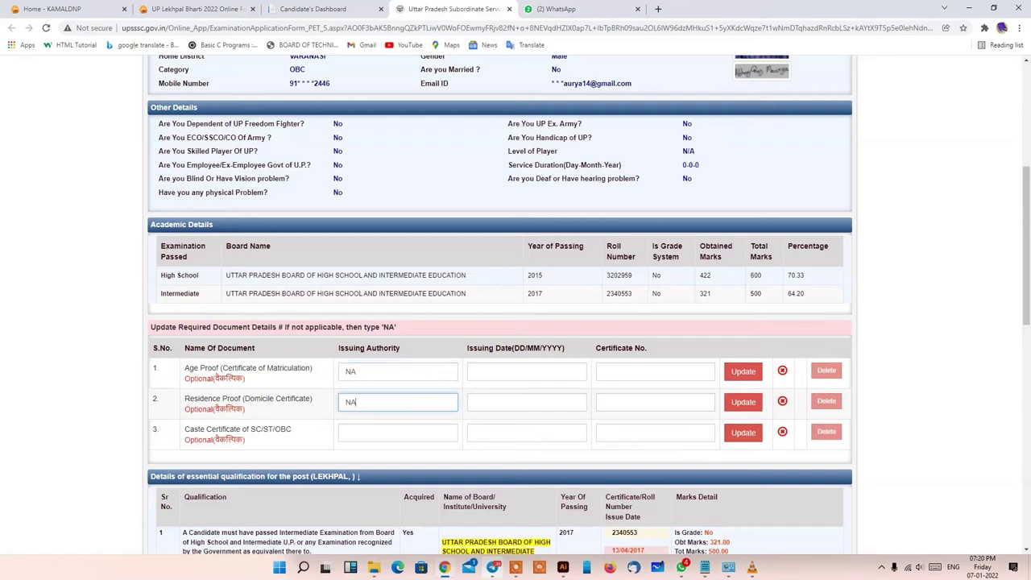
{"action": "left_click", "coordinate": [527, 372]}
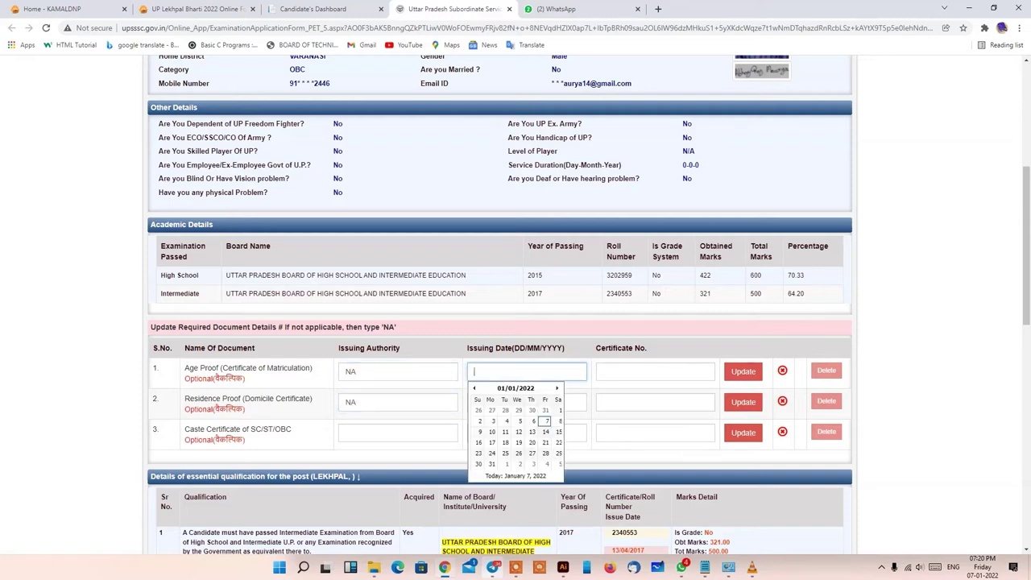
{"action": "left_click", "coordinate": [655, 371]}
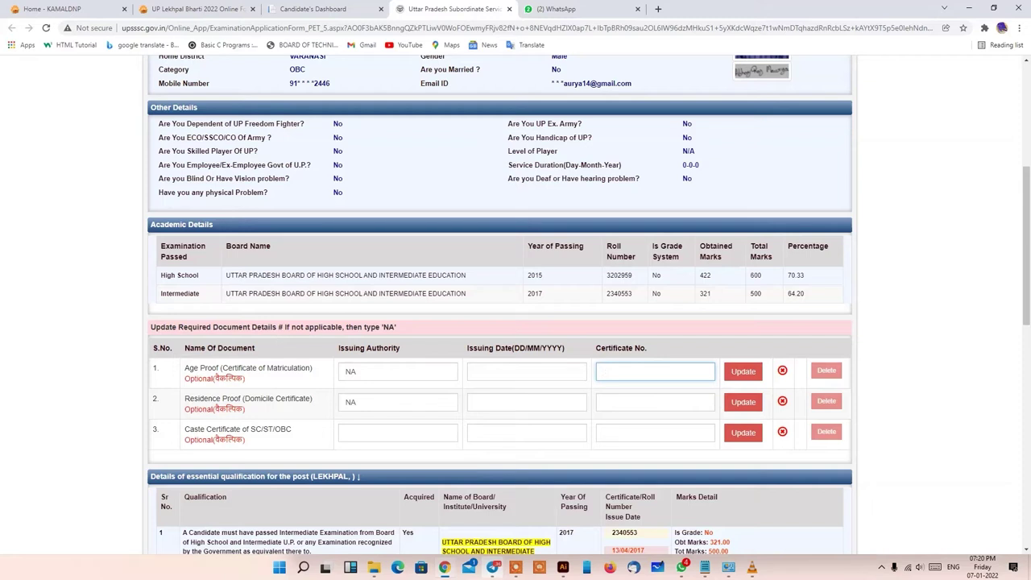
{"action": "type", "text": "NA"}
{"action": "left_click", "coordinate": [655, 402]}
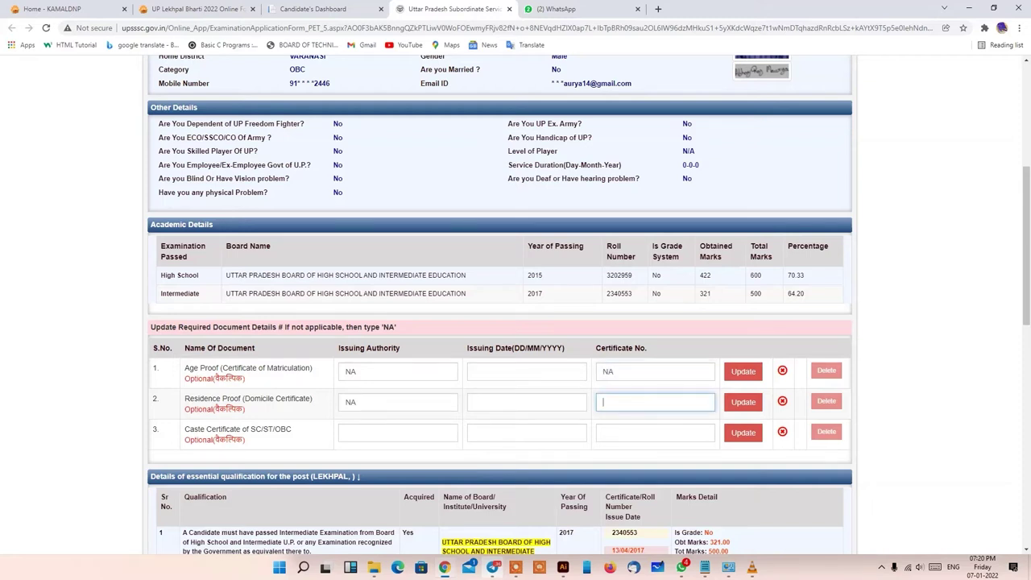
{"action": "left_click", "coordinate": [655, 372]}
{"action": "key", "text": "BackSpace"}
{"action": "key", "text": "BackSpace"}
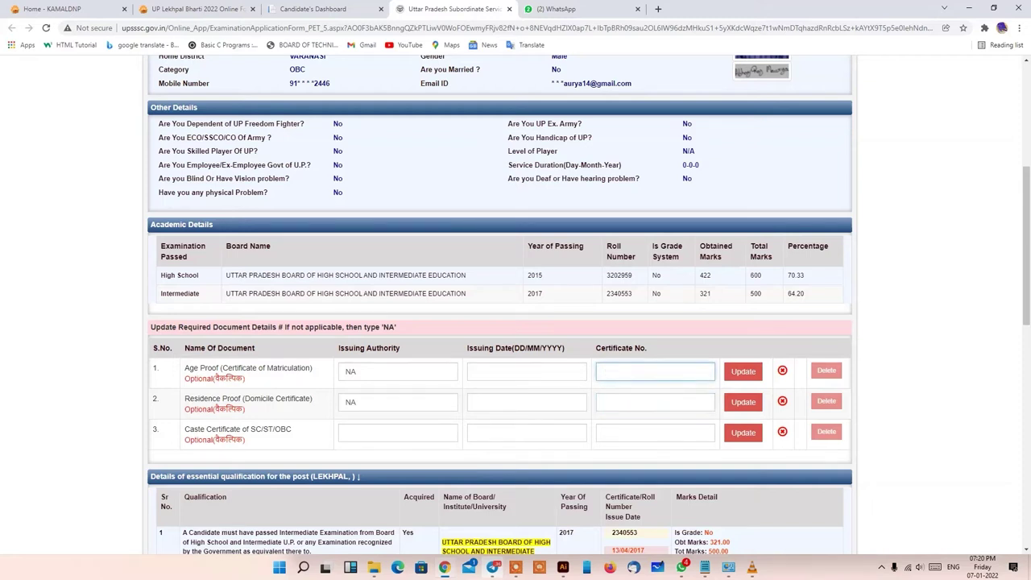
- Enter NA as the Caste Certificate issuing authority and scroll down to the declarations
{"action": "left_click", "coordinate": [398, 433]}
{"action": "type", "text": "NA"}
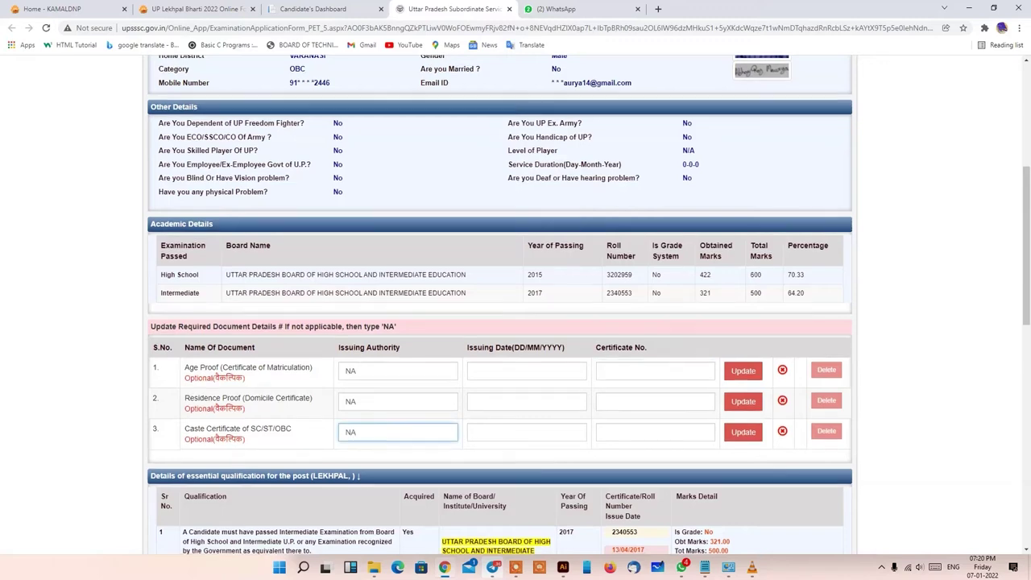
{"action": "scroll", "coordinate": [500, 306], "scroll_direction": "down", "scroll_amount": 2}
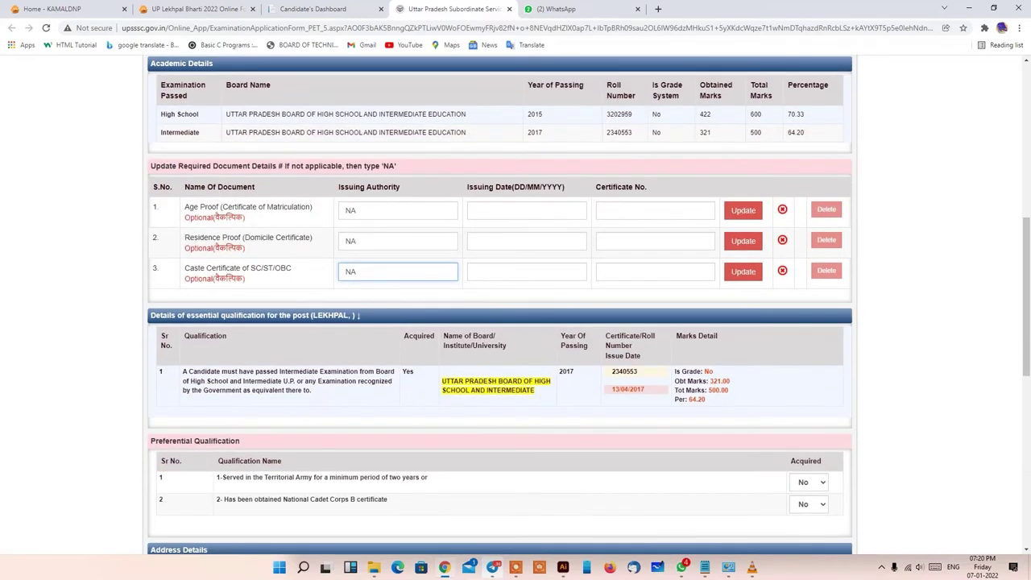
{"action": "scroll", "coordinate": [499, 306], "scroll_direction": "down", "scroll_amount": 1}
{"action": "scroll", "coordinate": [499, 306], "scroll_direction": "down", "scroll_amount": 5}
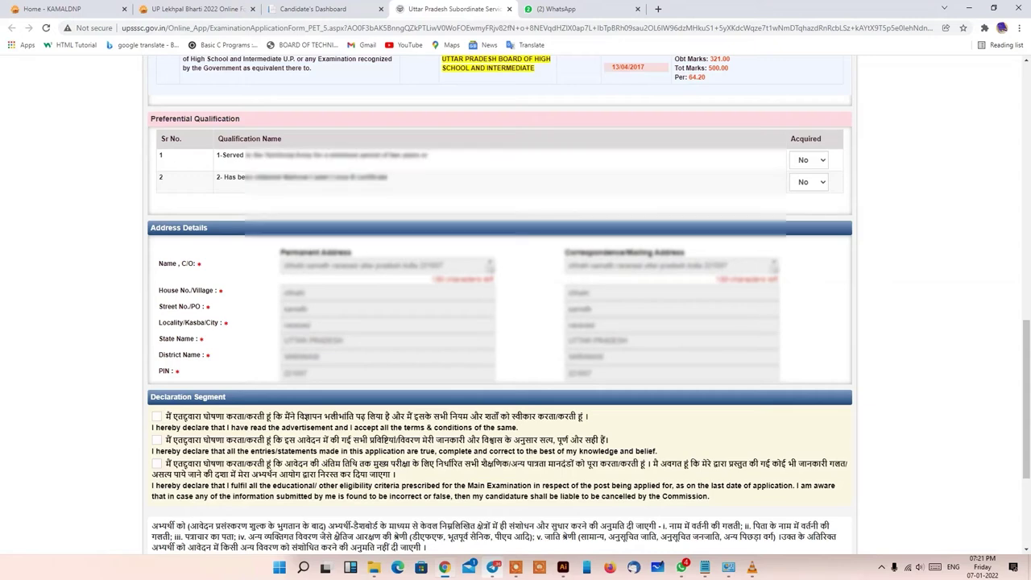
- Tick all three declaration checkboxes
{"action": "scroll", "coordinate": [499, 322], "scroll_direction": "down", "scroll_amount": 2}
{"action": "left_click", "coordinate": [156, 415]}
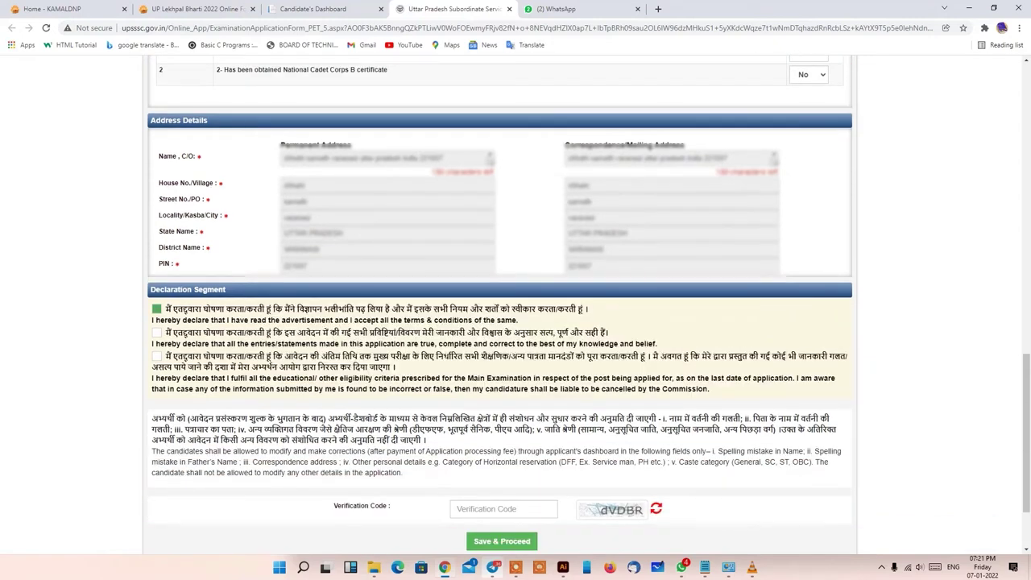
{"action": "left_click", "coordinate": [156, 332]}
{"action": "left_click", "coordinate": [156, 356]}
- Enter the verification code, save the form and accept the save confirmation
{"action": "scroll", "coordinate": [500, 323], "scroll_direction": "down", "scroll_amount": 2}
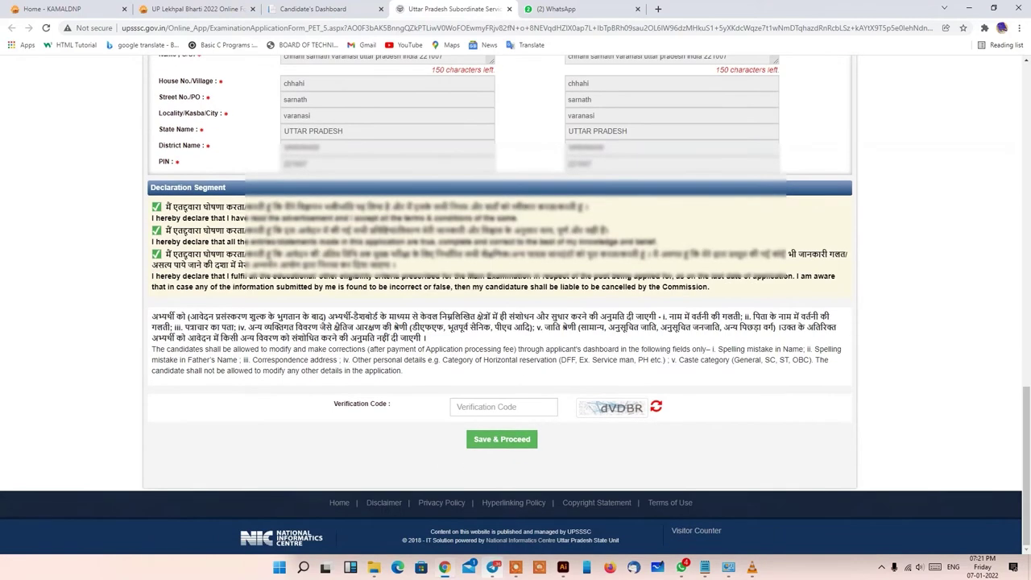
{"action": "left_click", "coordinate": [503, 406]}
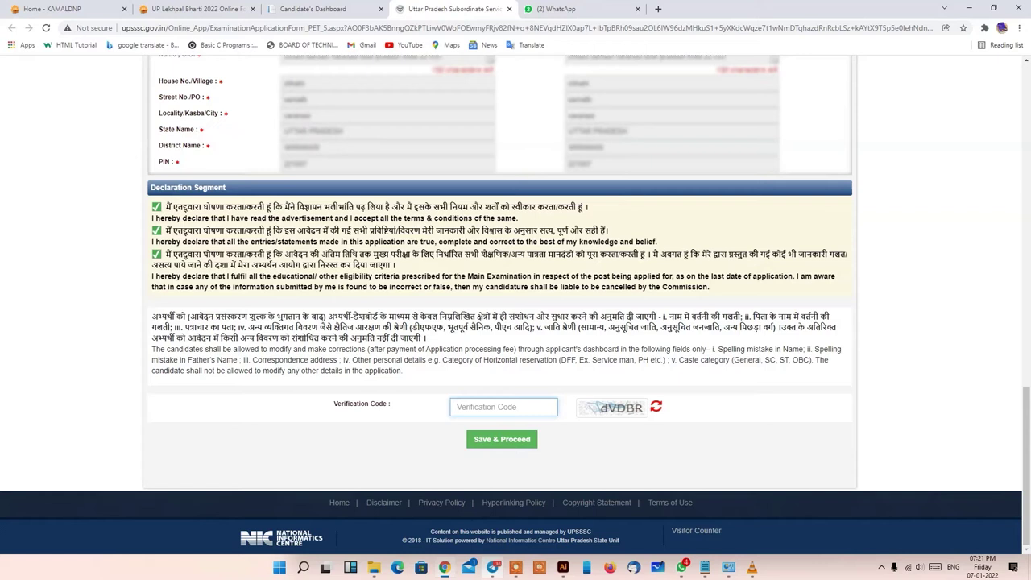
{"action": "type", "text": "D"}
{"action": "key", "text": "BackSpace"}
{"action": "type", "text": "dVDBR"}
{"action": "key", "text": "Return"}
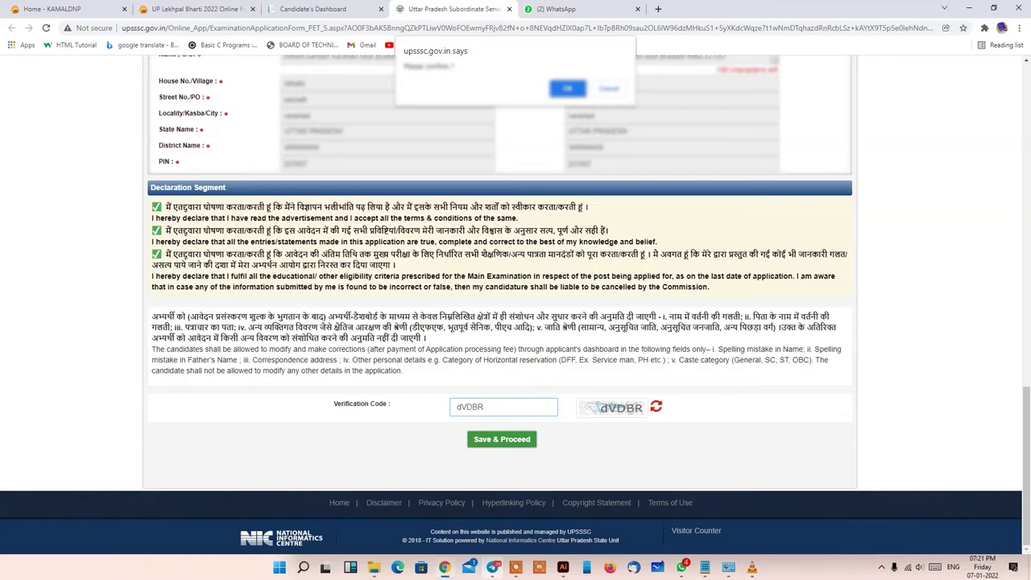
{"action": "key", "text": "Return"}
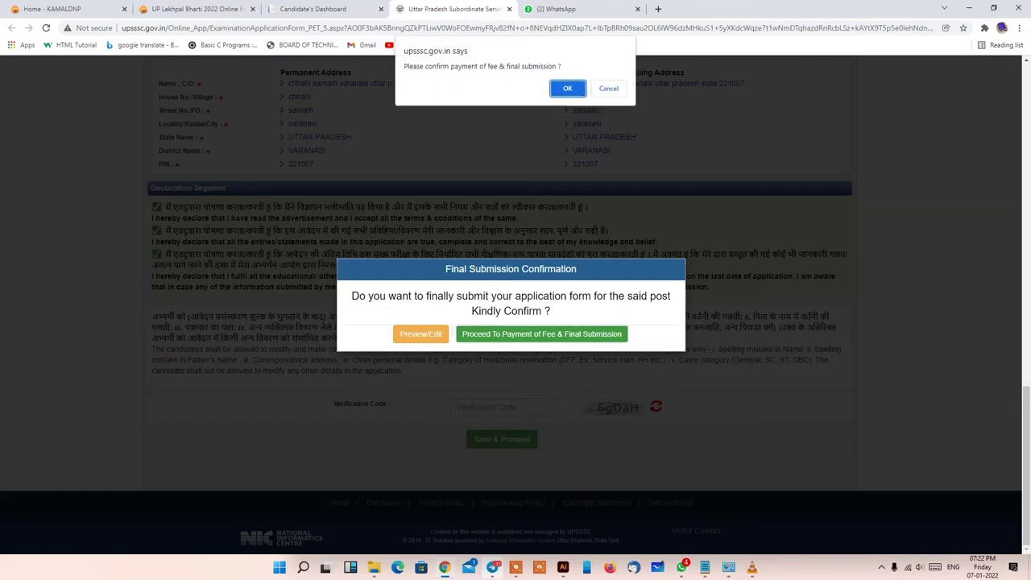
- Confirm fee payment and final submission, saving the application with a ₹25 fee payable
{"action": "key", "text": "Return"}
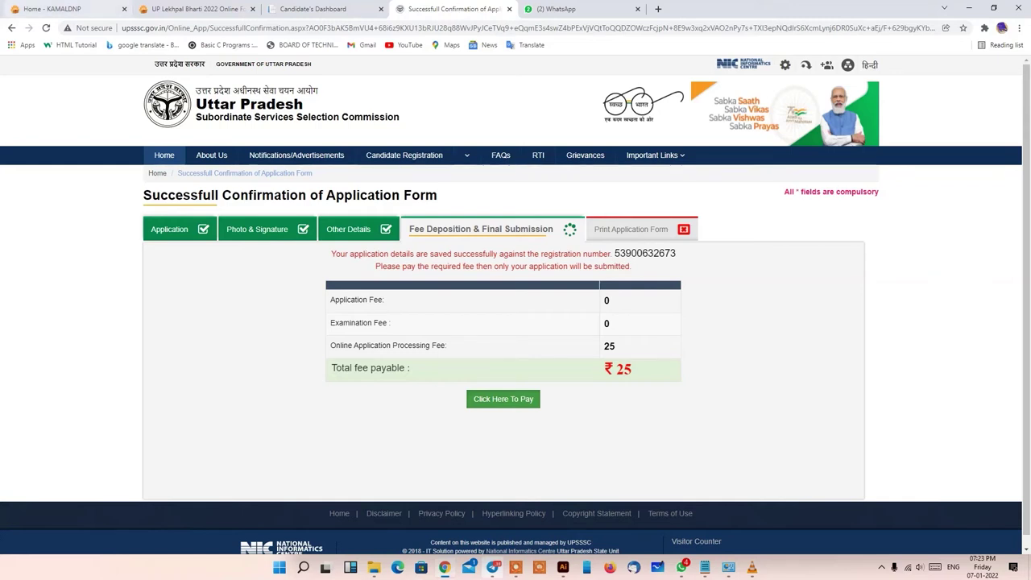
- Start paying the ₹25 Lekhpal fee and confirm the 'Do you want to pay?' prompt
{"action": "mouse_move", "coordinate": [652, 155]}
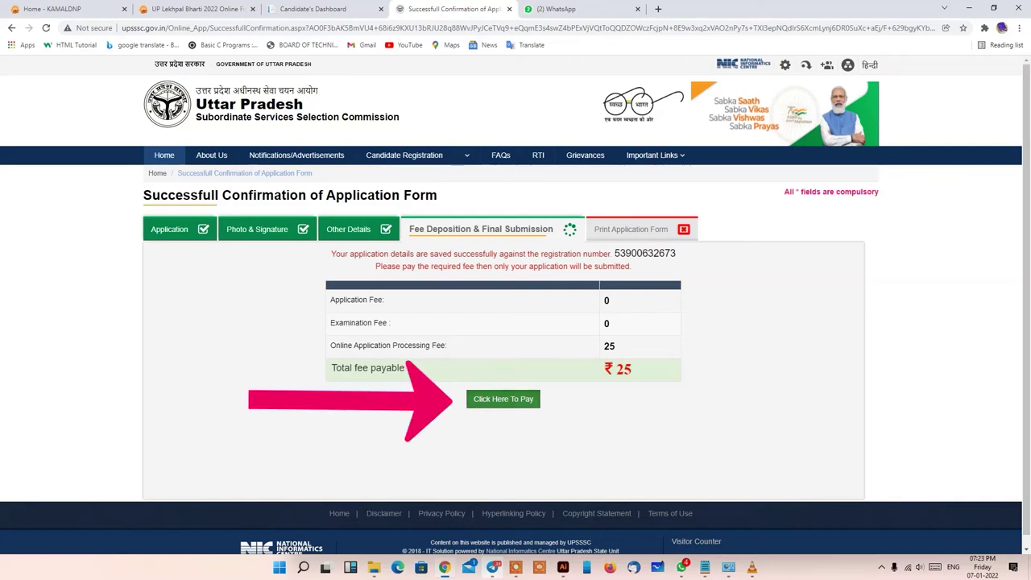
{"action": "left_click", "coordinate": [502, 399]}
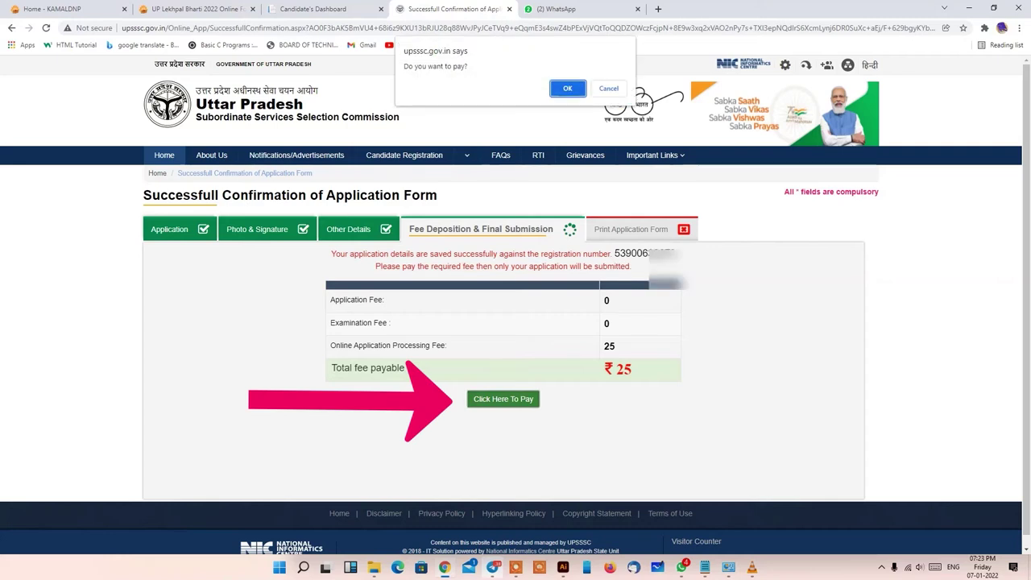
{"action": "key", "text": "Return"}
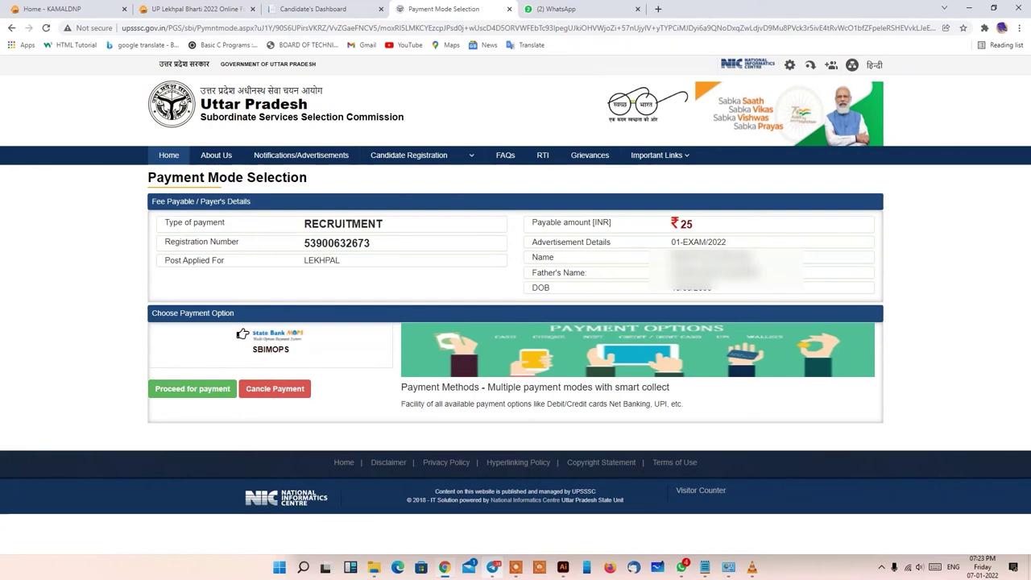
- Select SBIMOPS as the payment gateway and confirm proceeding to the ₹25 fee payment module
{"action": "left_click", "coordinate": [241, 334]}
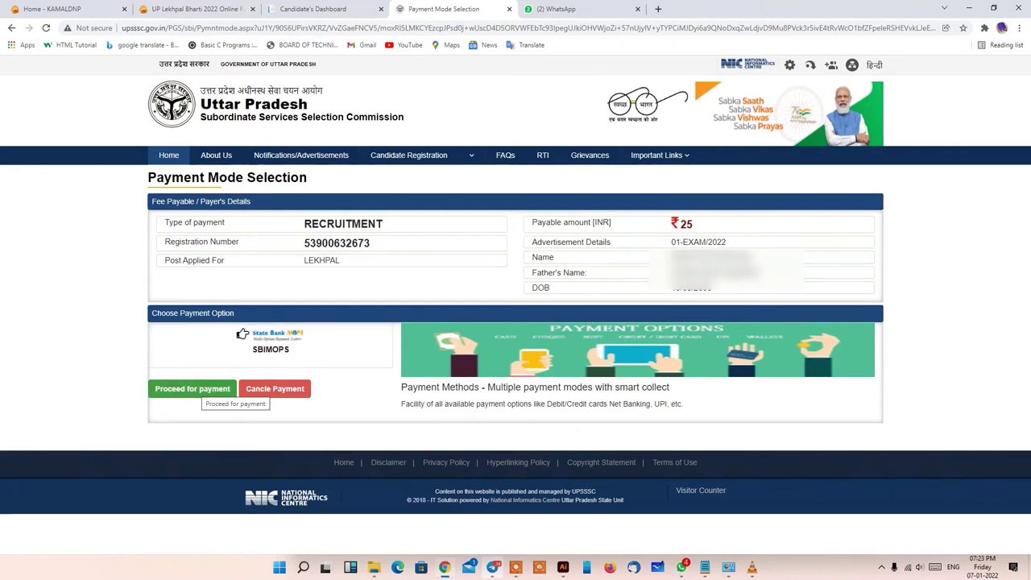
{"action": "left_click", "coordinate": [194, 389]}
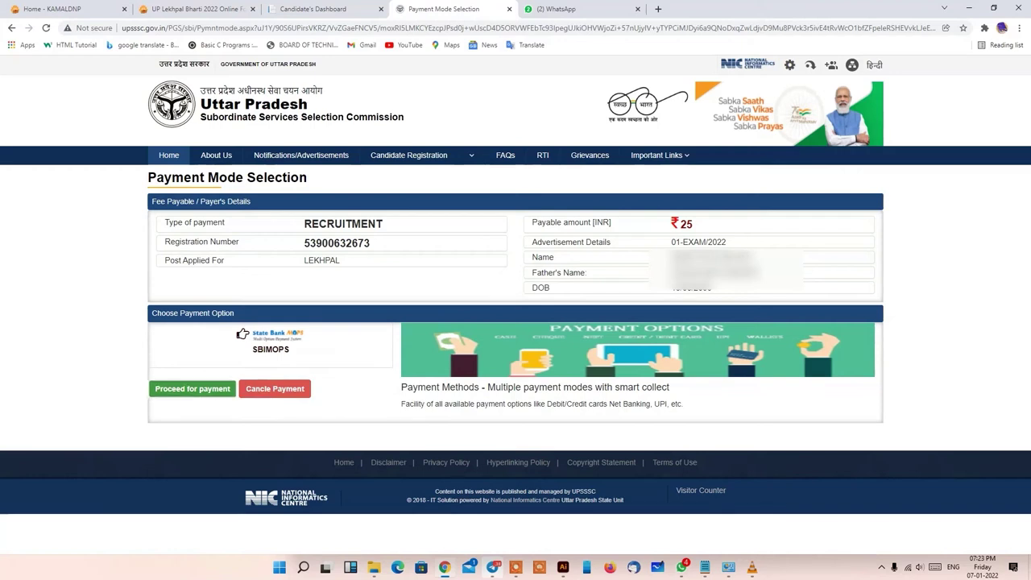
{"action": "key", "text": "Return"}
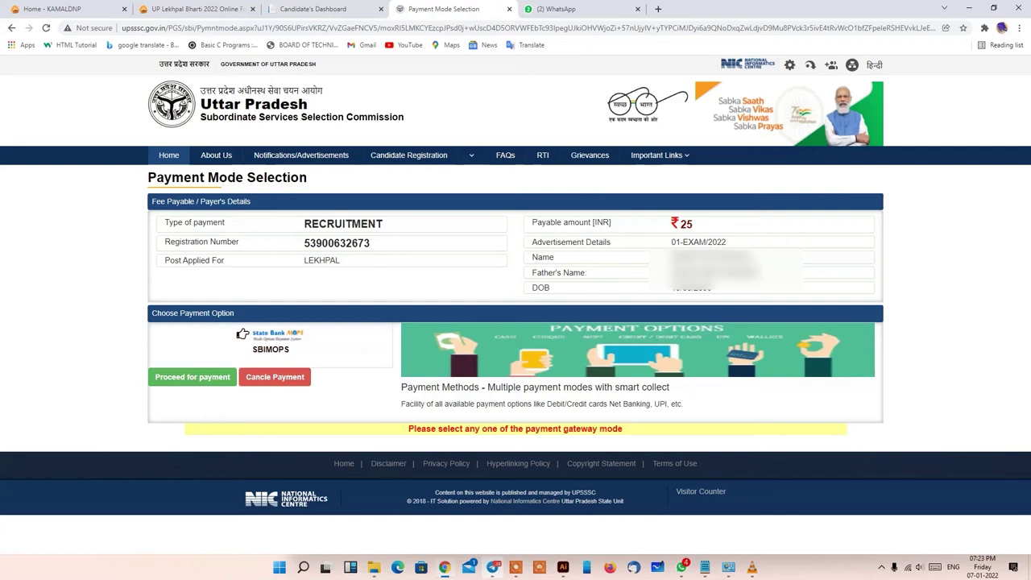
{"action": "mouse_move", "coordinate": [67, 373]}
{"action": "left_mouse_down"}
{"action": "mouse_move", "coordinate": [166, 340]}
{"action": "mouse_move", "coordinate": [149, 385]}
{"action": "left_mouse_up"}
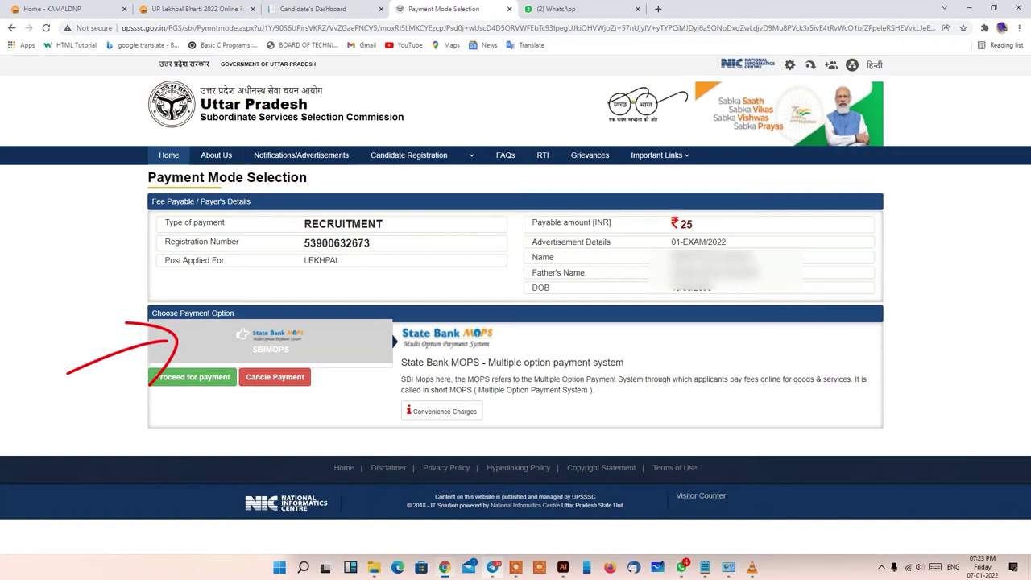
{"action": "left_click_drag", "start_coordinate": [51, 435], "coordinate": [143, 397]}
{"action": "mouse_move", "coordinate": [100, 389]}
{"action": "left_mouse_down"}
{"action": "mouse_move", "coordinate": [145, 398]}
{"action": "mouse_move", "coordinate": [123, 443]}
{"action": "left_mouse_up"}
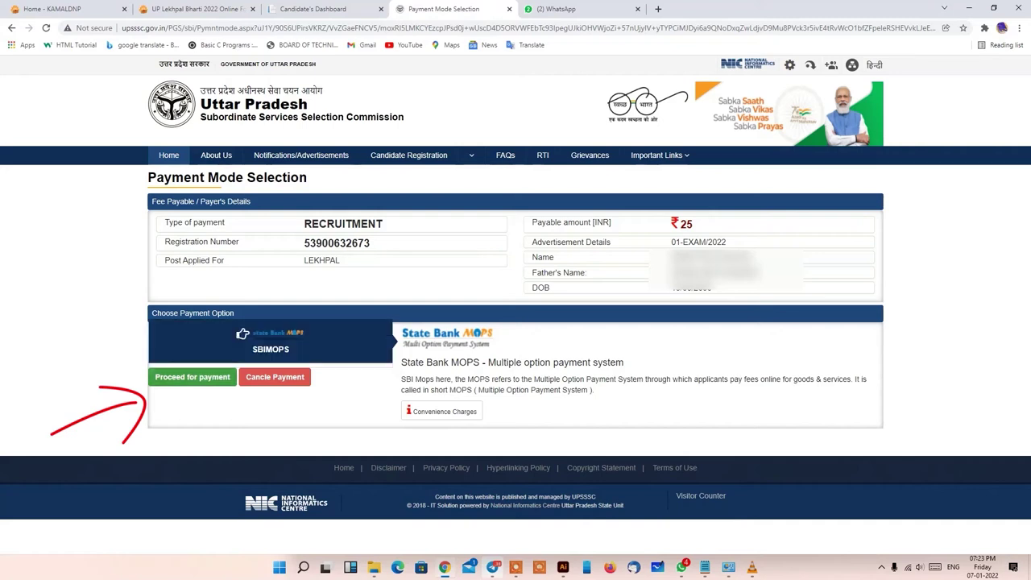
{"action": "left_click", "coordinate": [204, 374]}
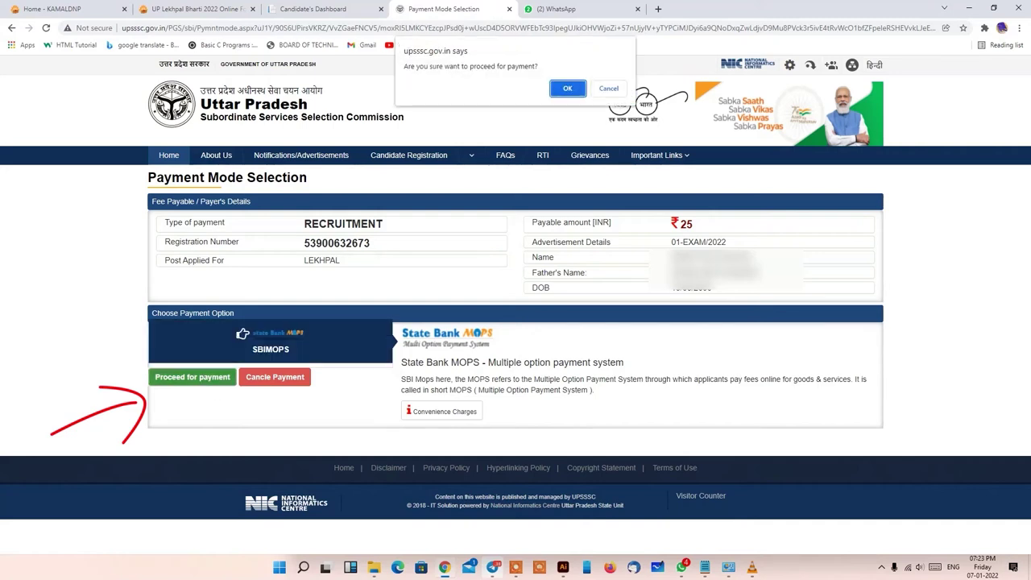
{"action": "key", "text": "Return"}
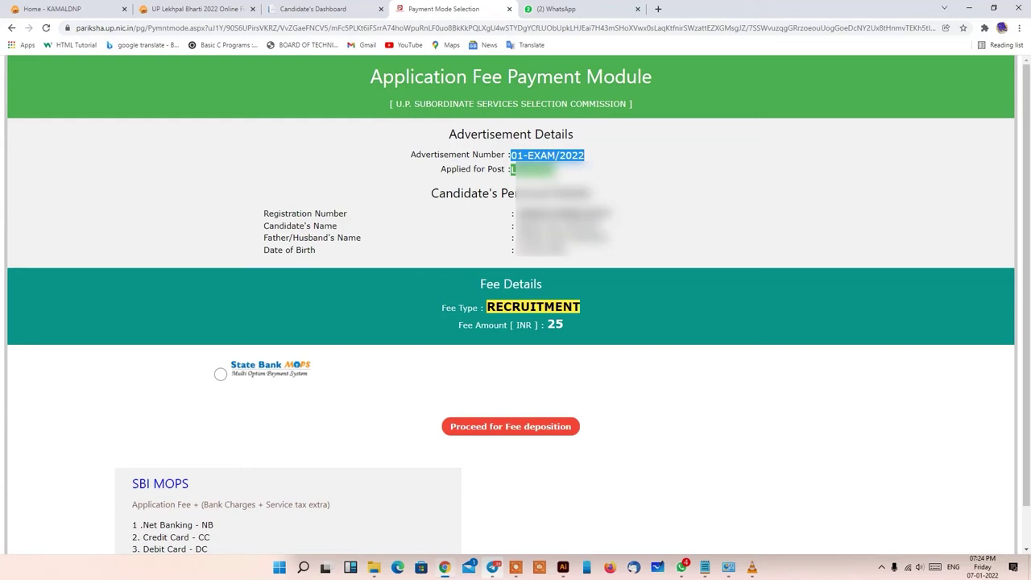
- Choose State Bank MOPS and confirm proceeding to fee deposition
{"action": "scroll", "coordinate": [515, 322], "scroll_direction": "down", "scroll_amount": 1}
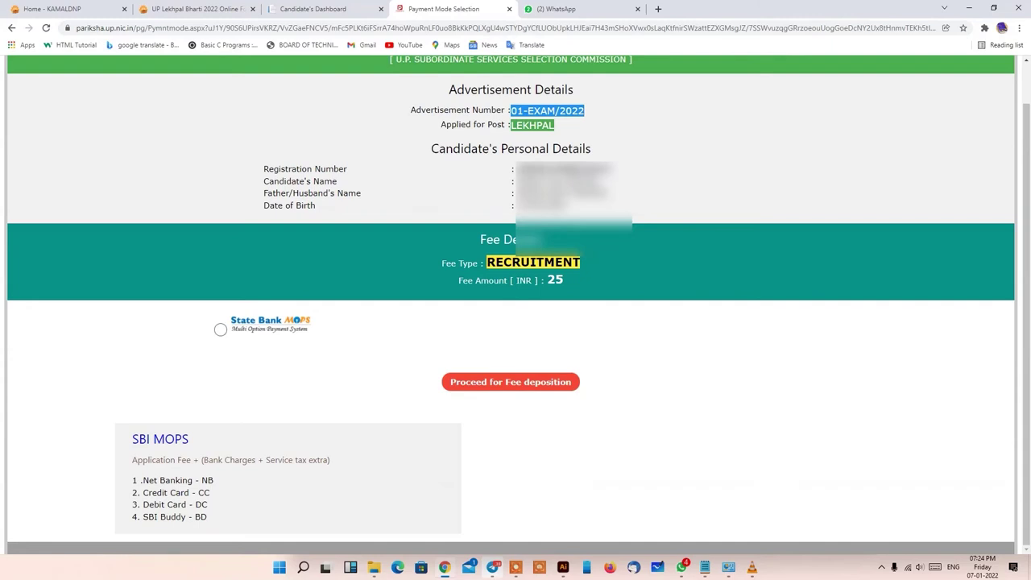
{"action": "left_click", "coordinate": [220, 329]}
{"action": "left_click", "coordinate": [510, 382]}
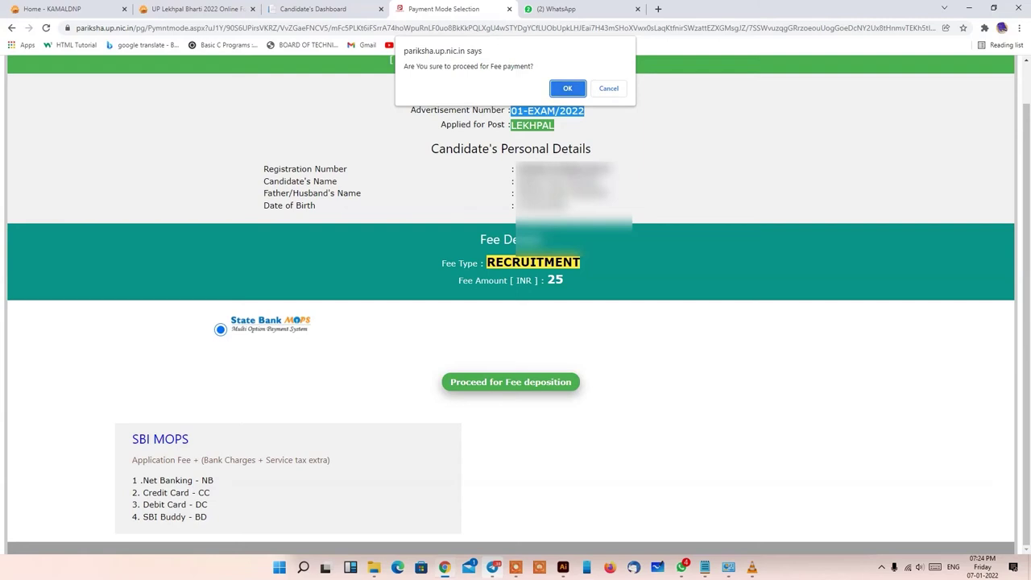
{"action": "key", "text": "Return"}
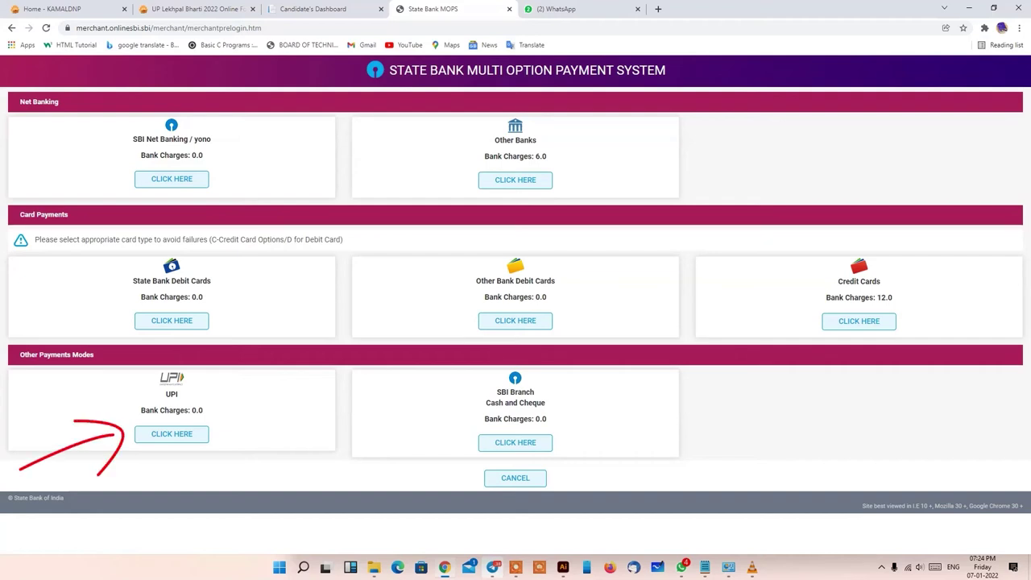
- Pay the ₹25 fee by UPI QR code and dismiss the transaction success alert
{"action": "key", "text": "Return"}
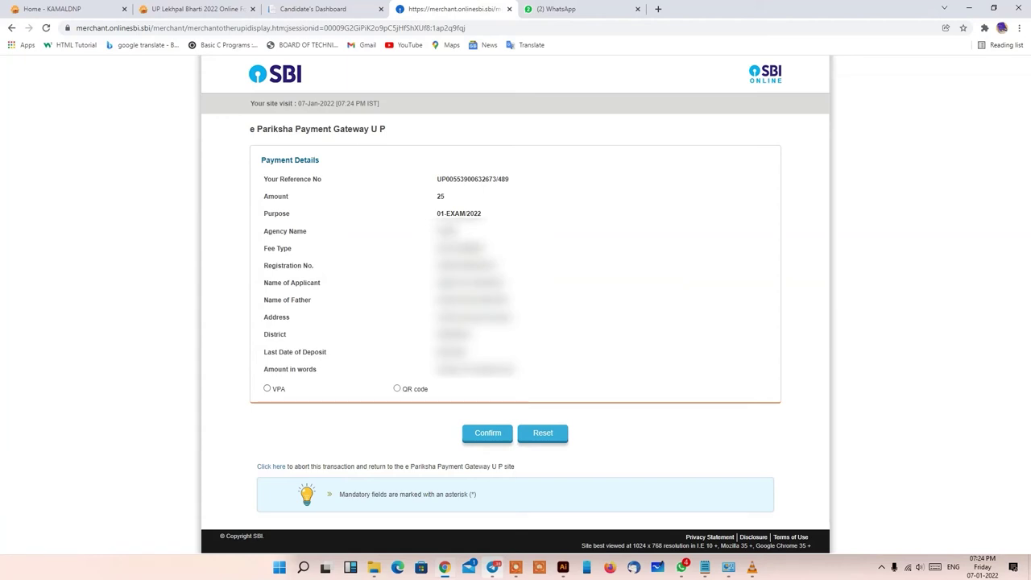
{"action": "left_click", "coordinate": [267, 389]}
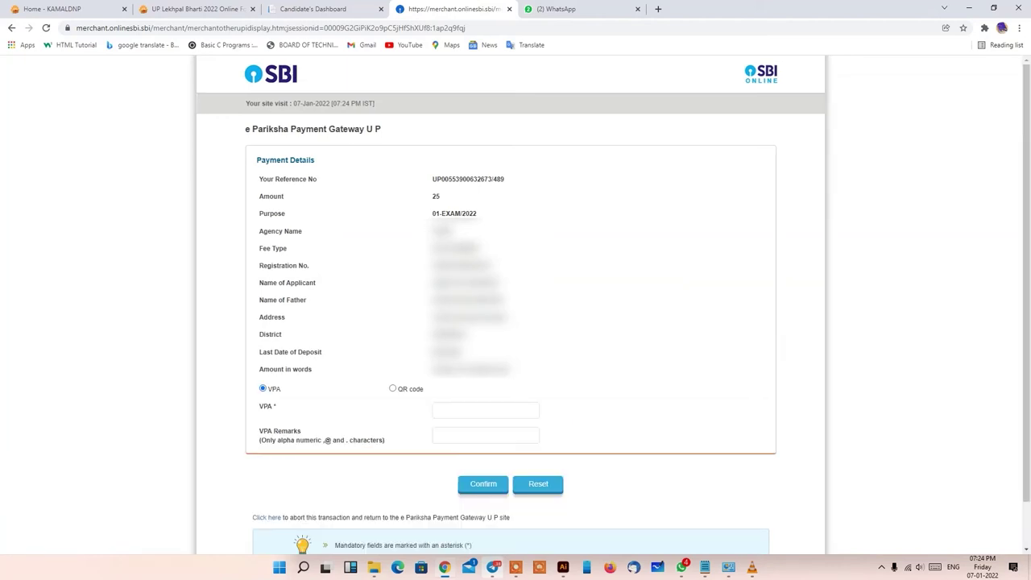
{"action": "left_click", "coordinate": [392, 388]}
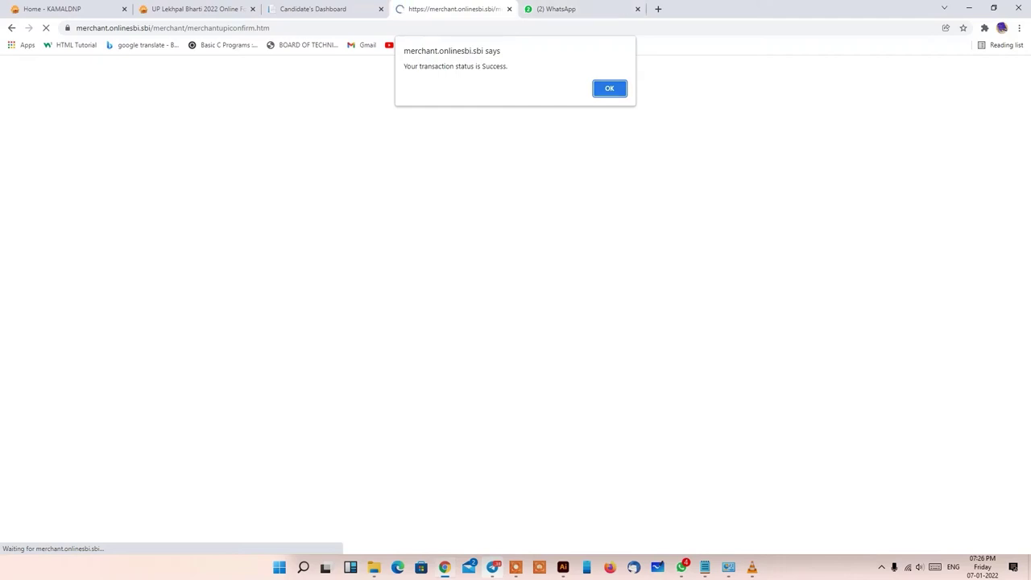
{"action": "key", "text": "Return"}
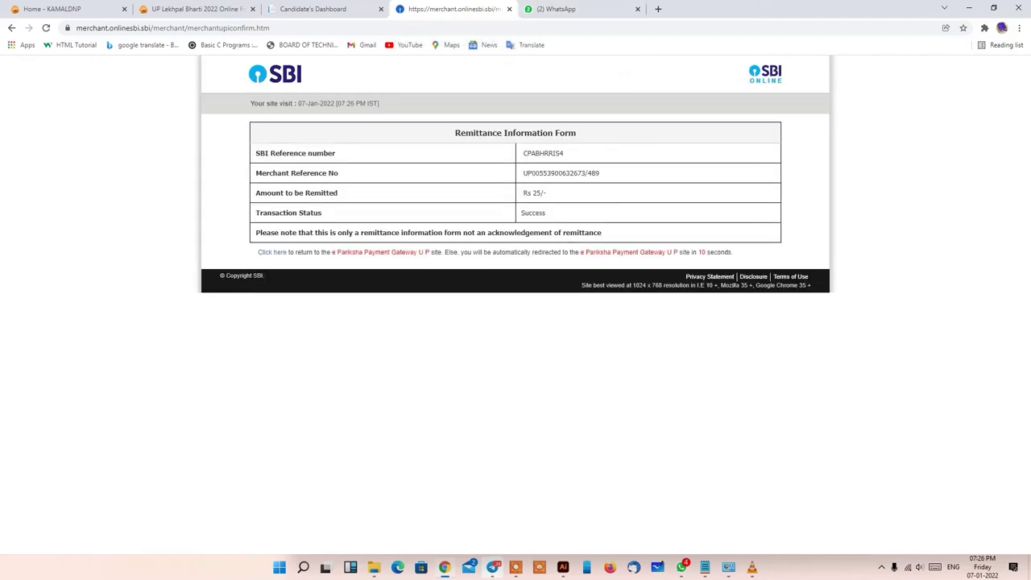